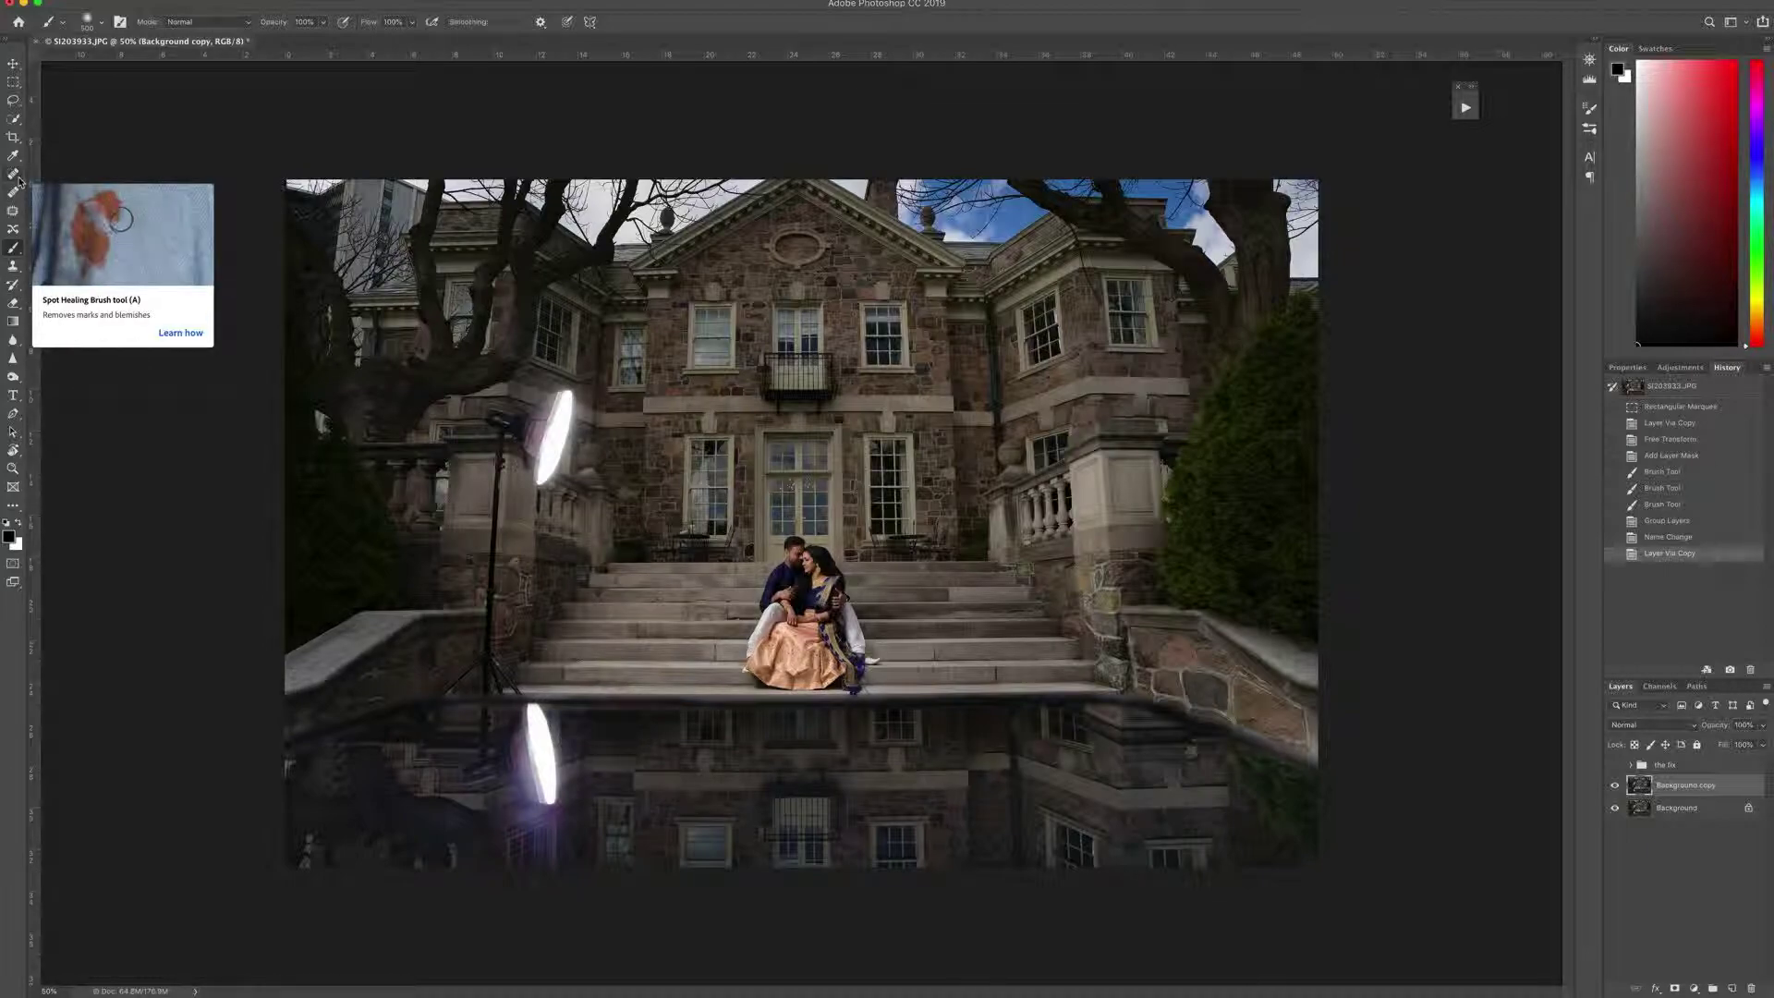
Spot-heal the reflector light and its pole, then delete the Background copy layer
left_click(18, 180)
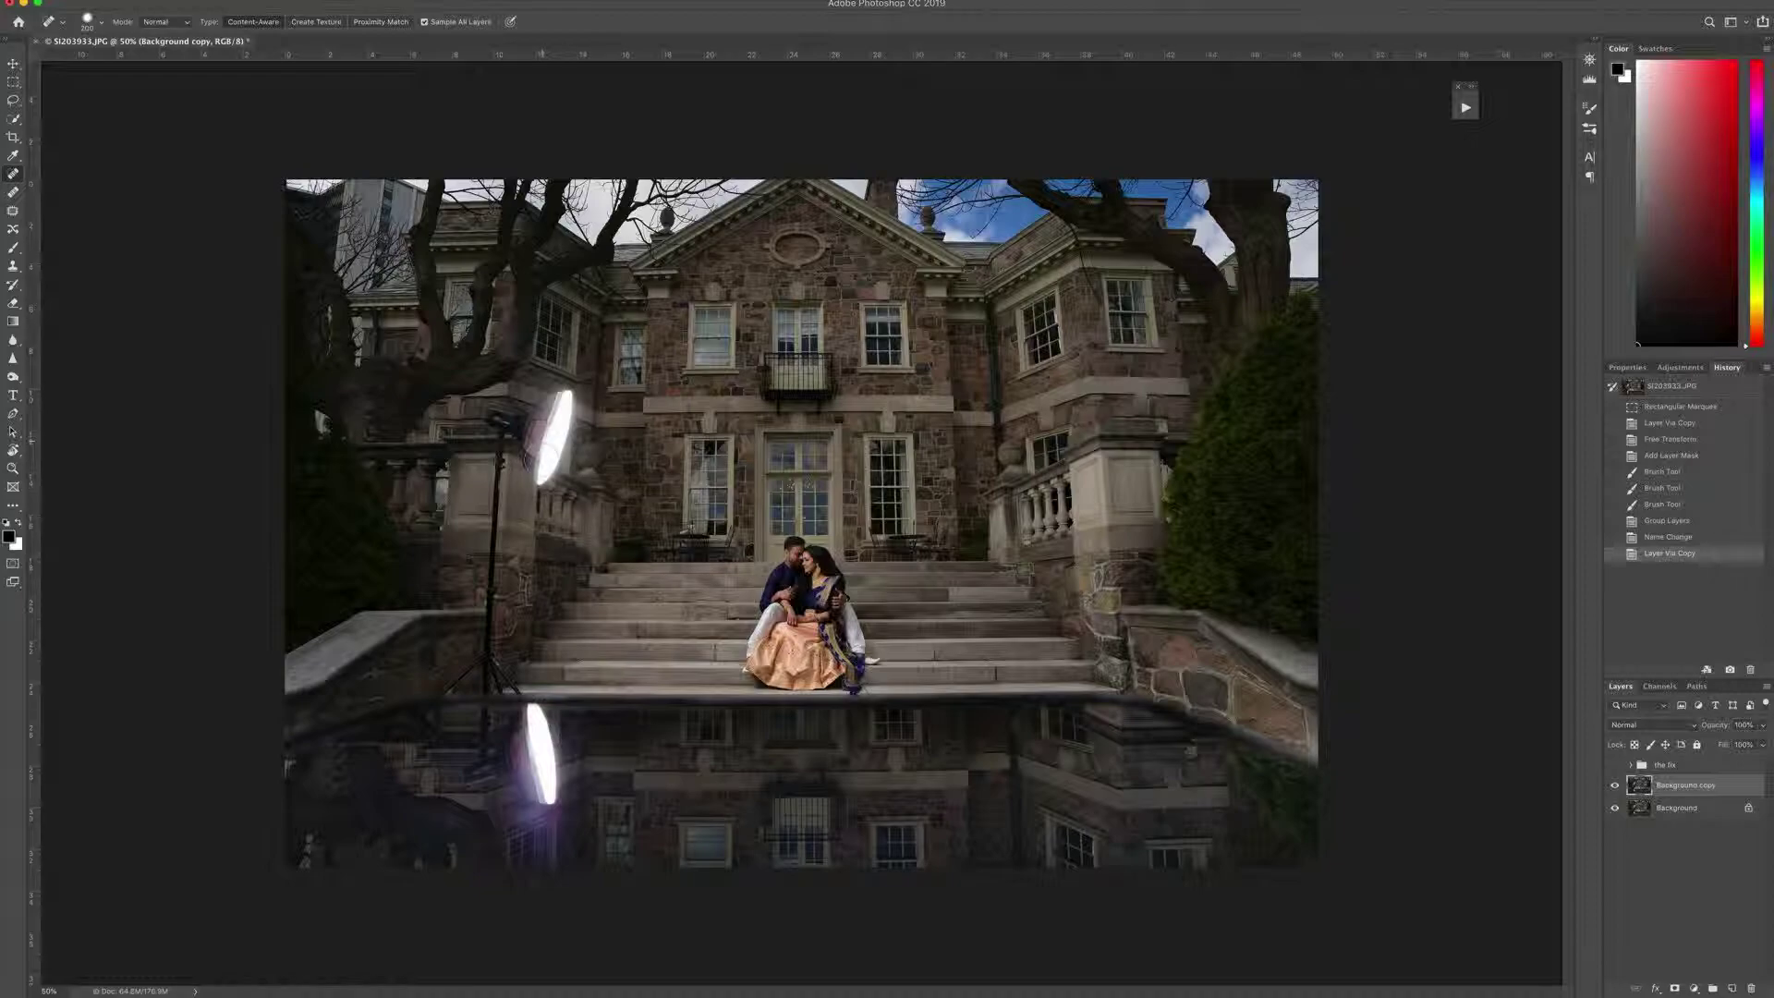
mouse_move(544, 471)
left_mouse_down()
mouse_move(568, 400)
mouse_move(571, 443)
mouse_move(492, 416)
mouse_move(510, 486)
left_mouse_up()
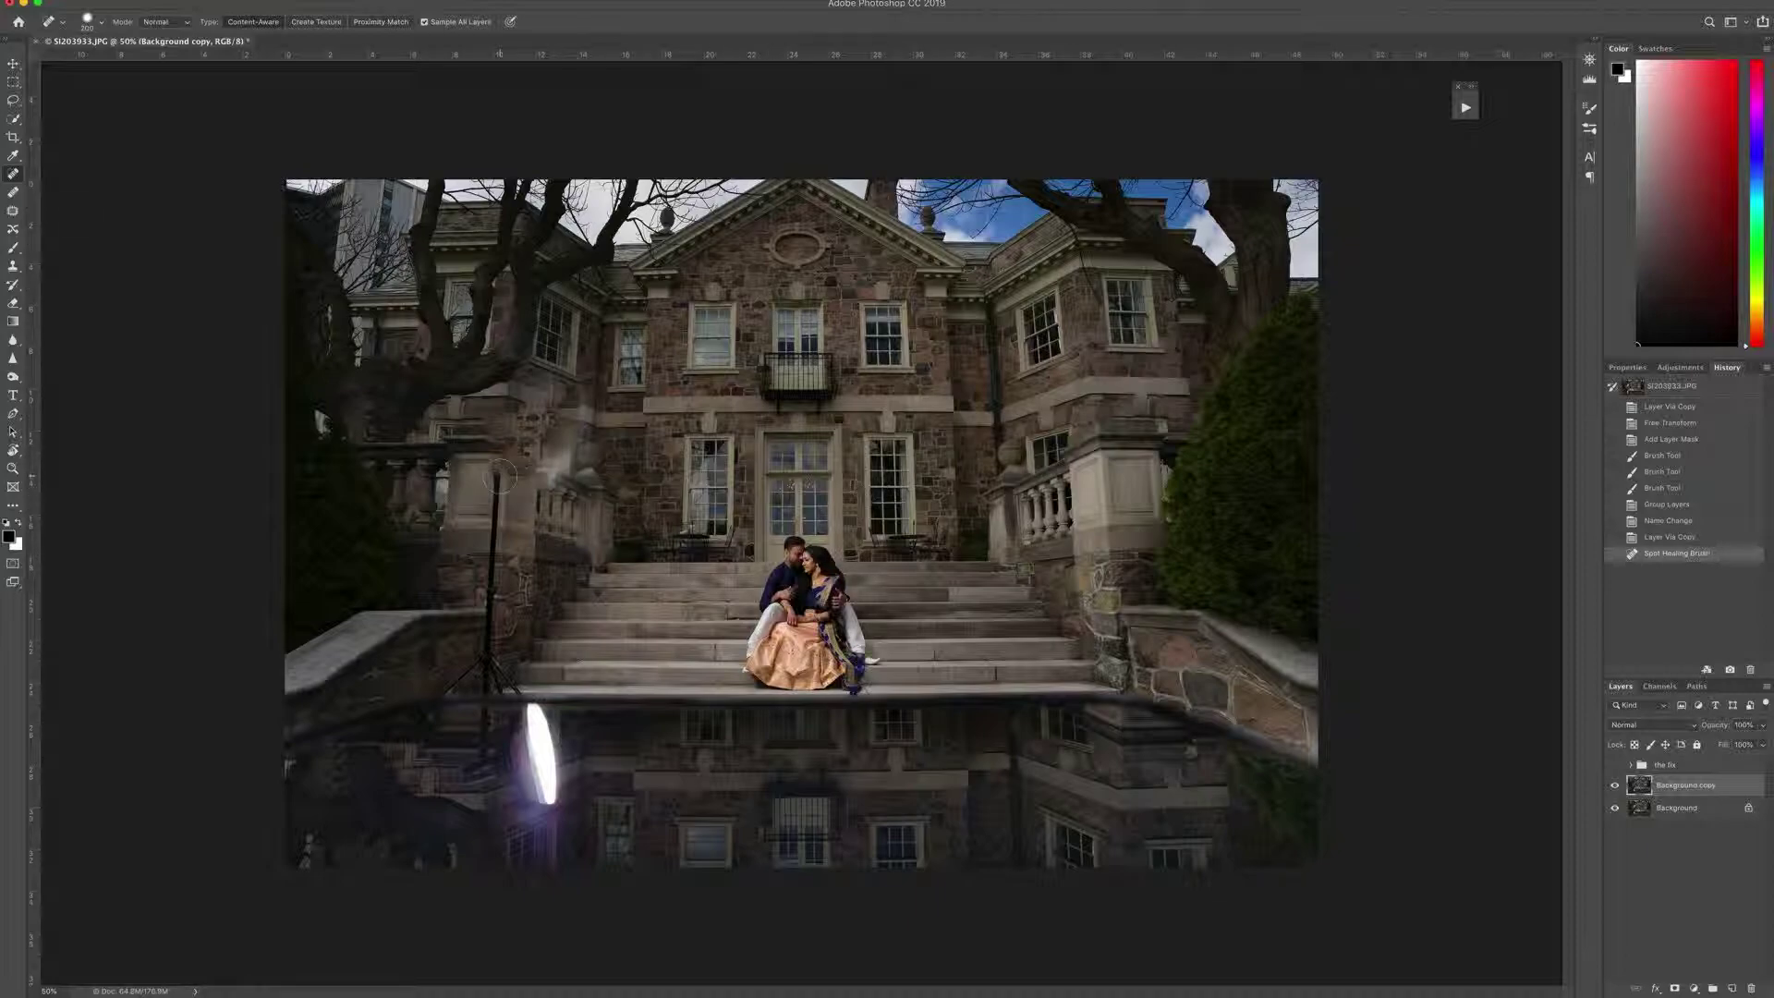
mouse_move(496, 468)
left_mouse_down()
mouse_move(491, 674)
mouse_move(516, 700)
mouse_move(441, 701)
mouse_move(486, 707)
left_mouse_up()
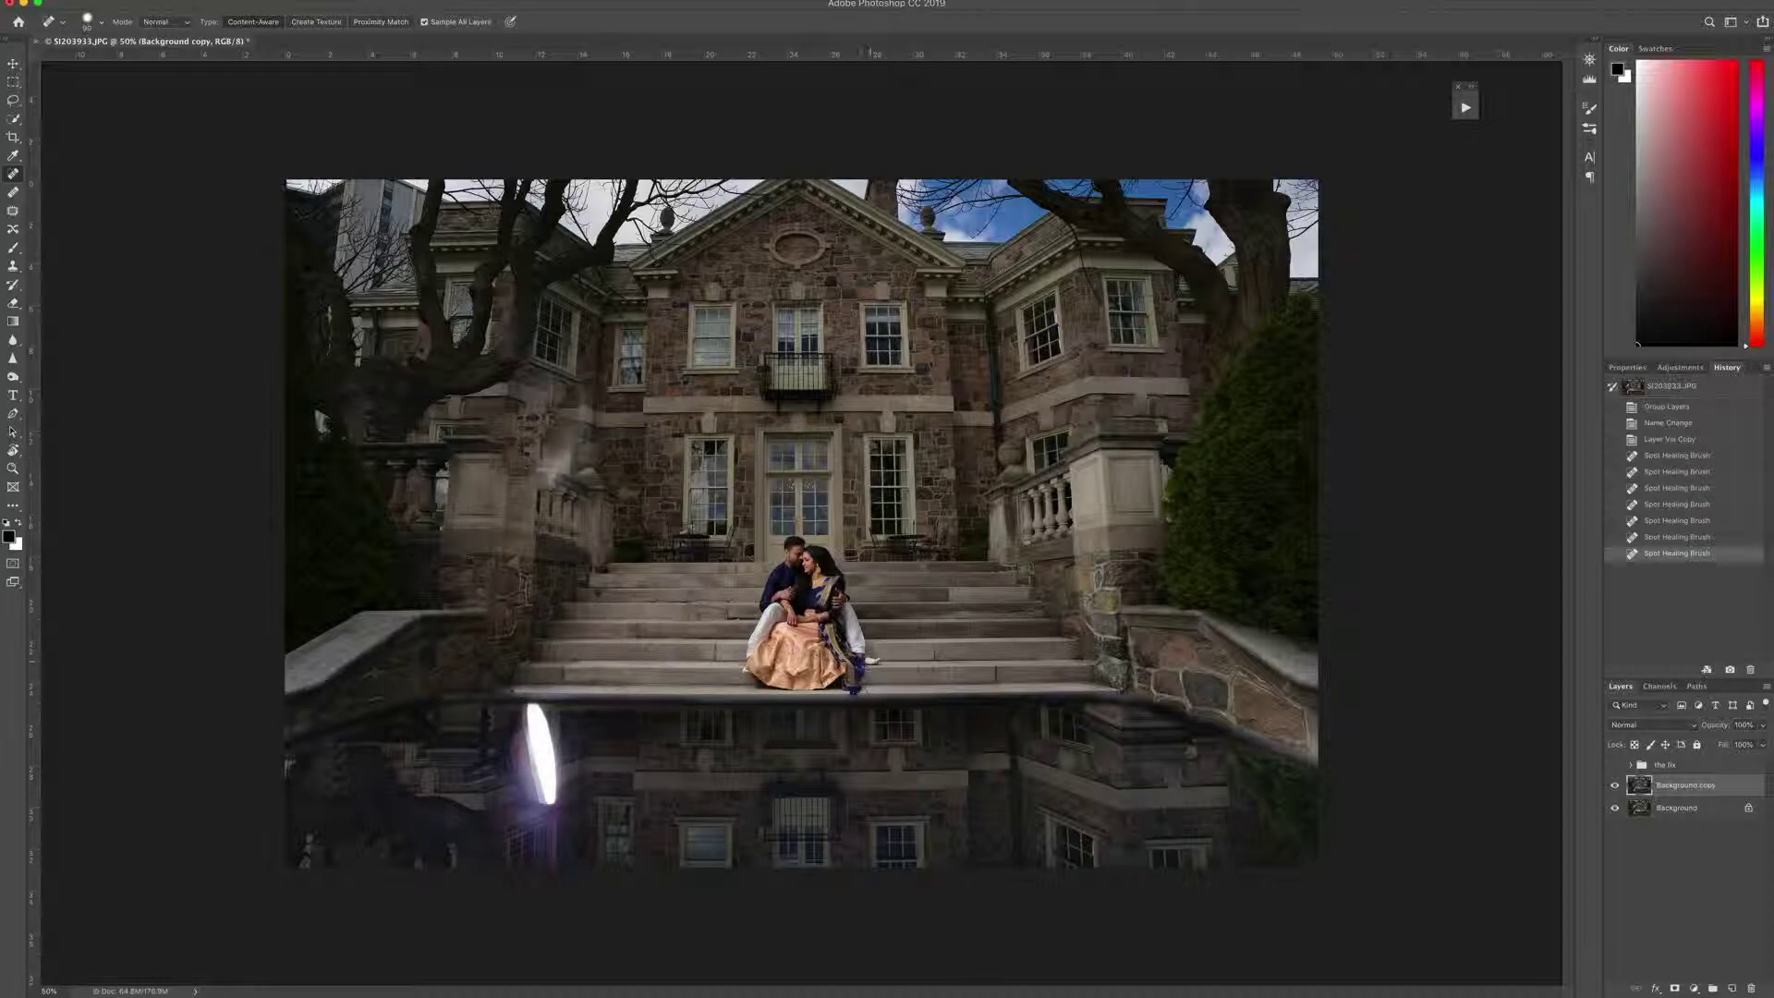
left_click(1613, 765)
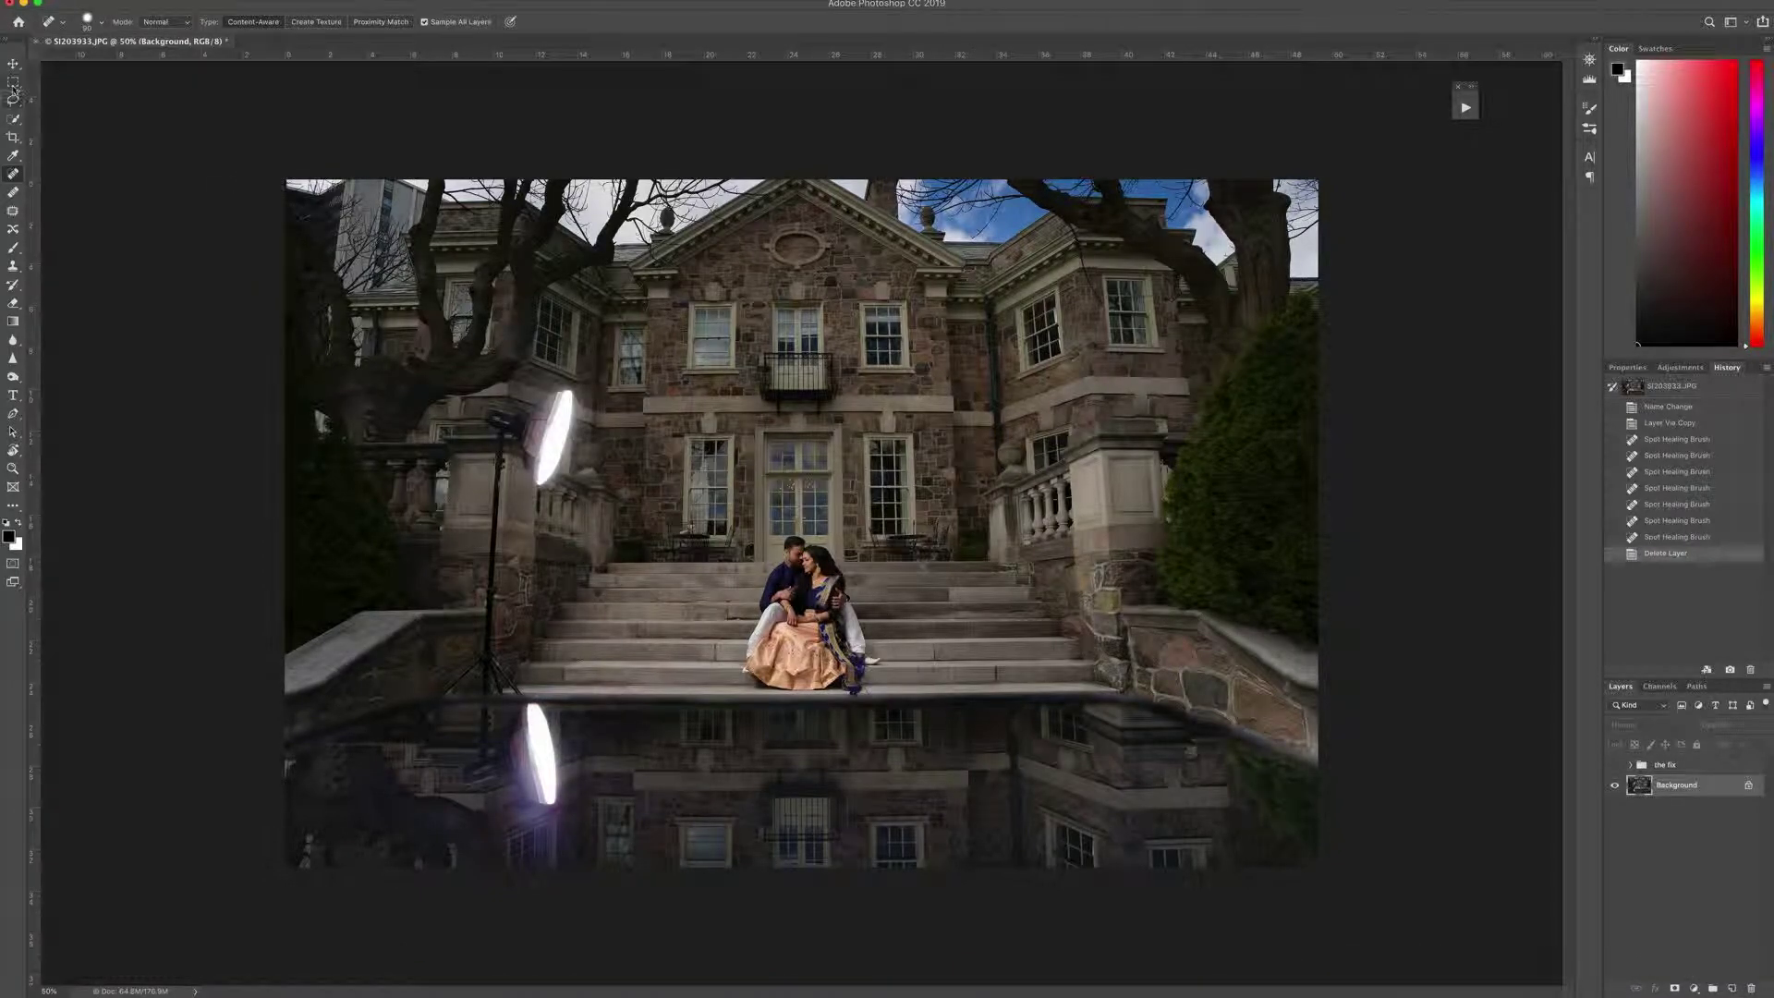
Draw a rectangular marquee from the image's centre line to its bottom-right corner
key("m")
mouse_move(1351, 917)
left_mouse_down()
mouse_move(827, 338)
mouse_move(798, 141)
left_mouse_up()
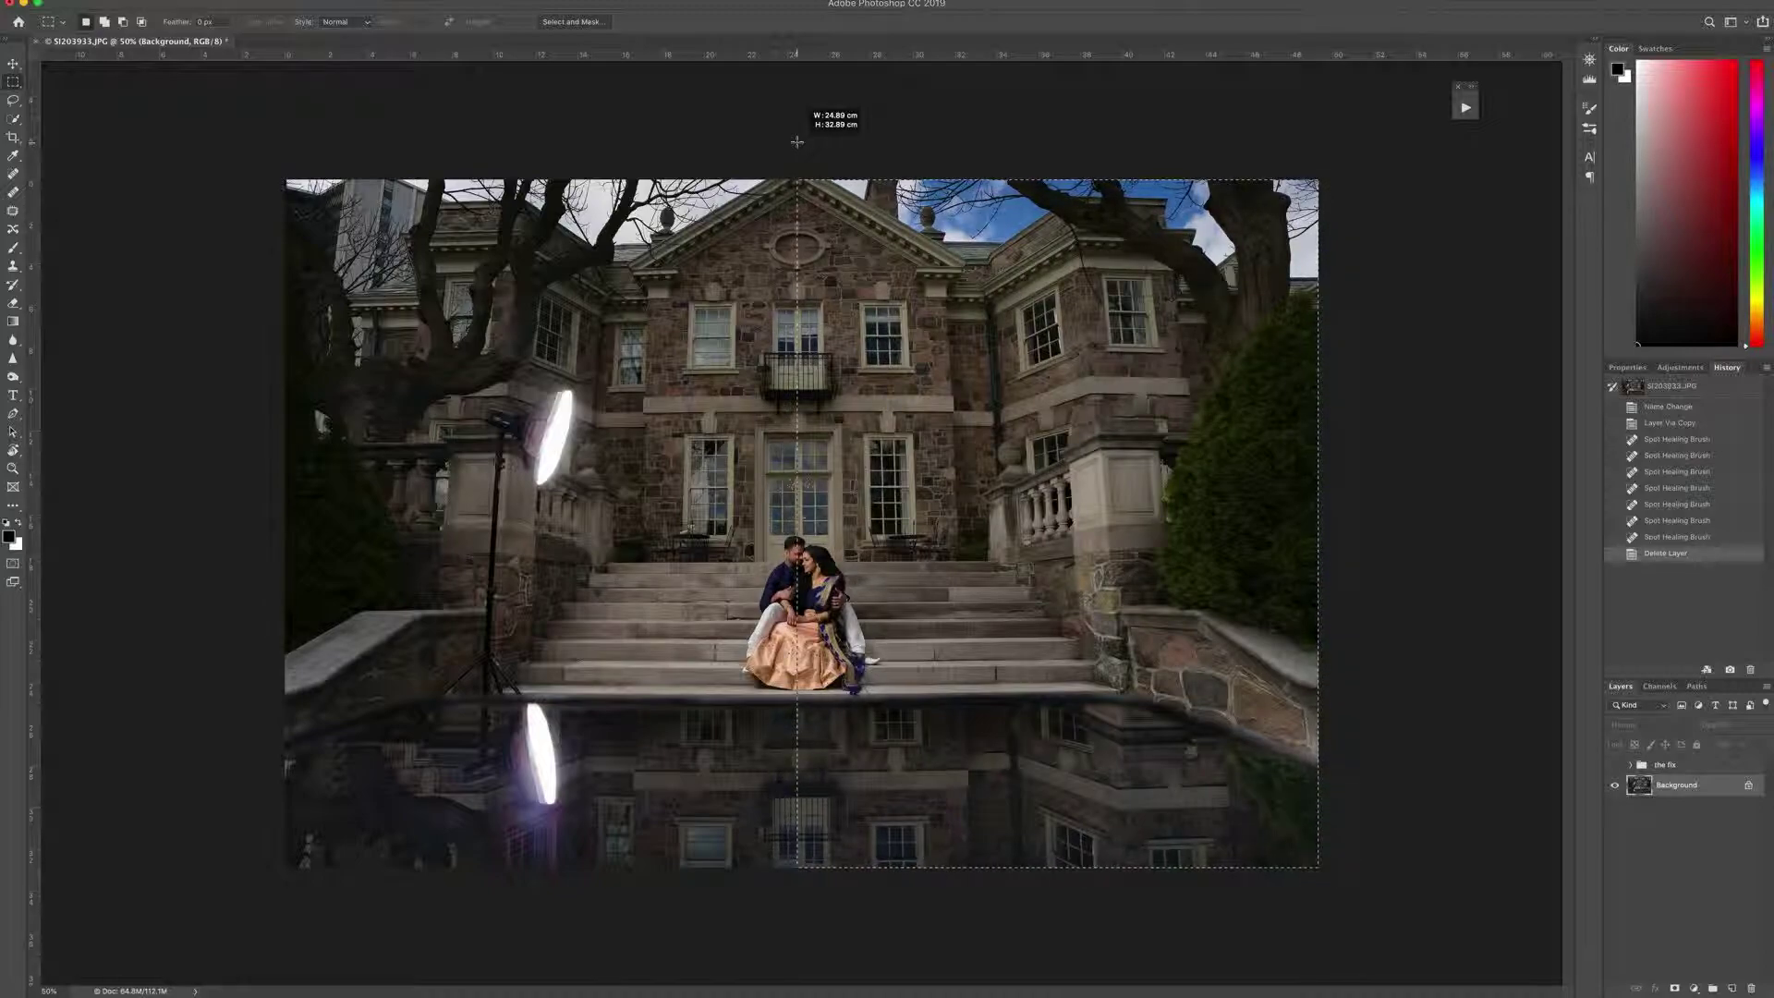
left_click_drag(796, 141, 797, 141)
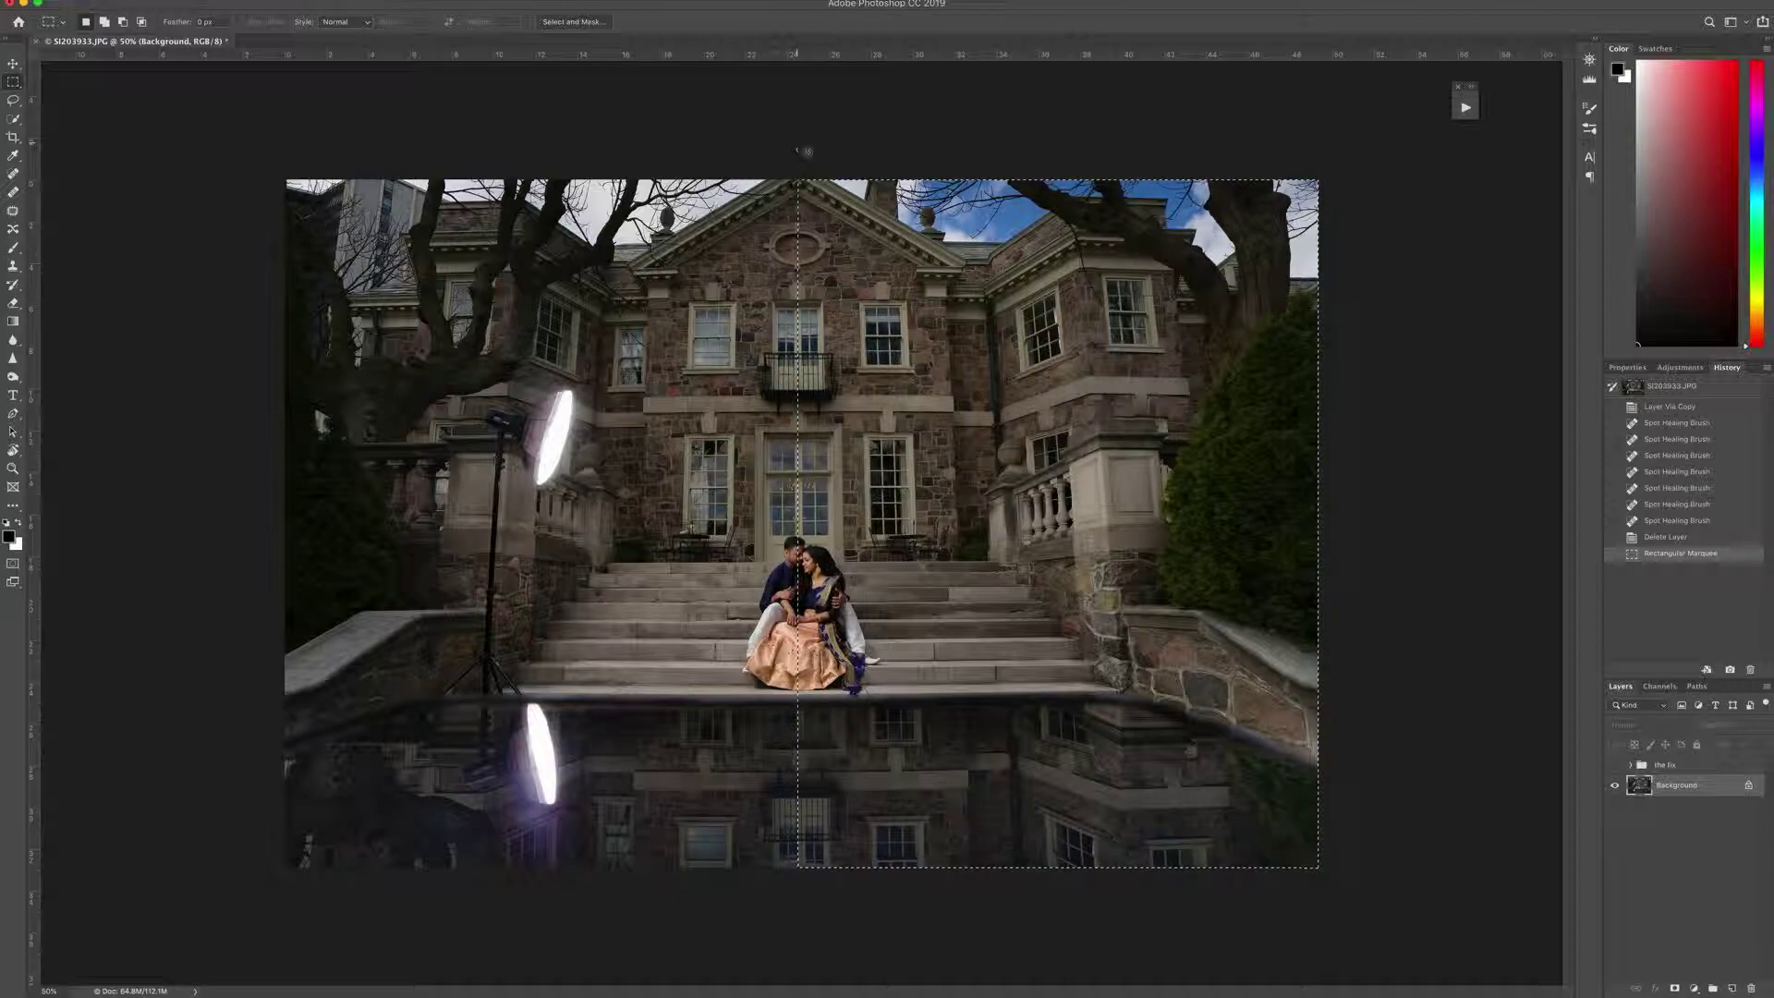
Copy the right half to a new layer and flip it past the left edge
key("ctrl+j")
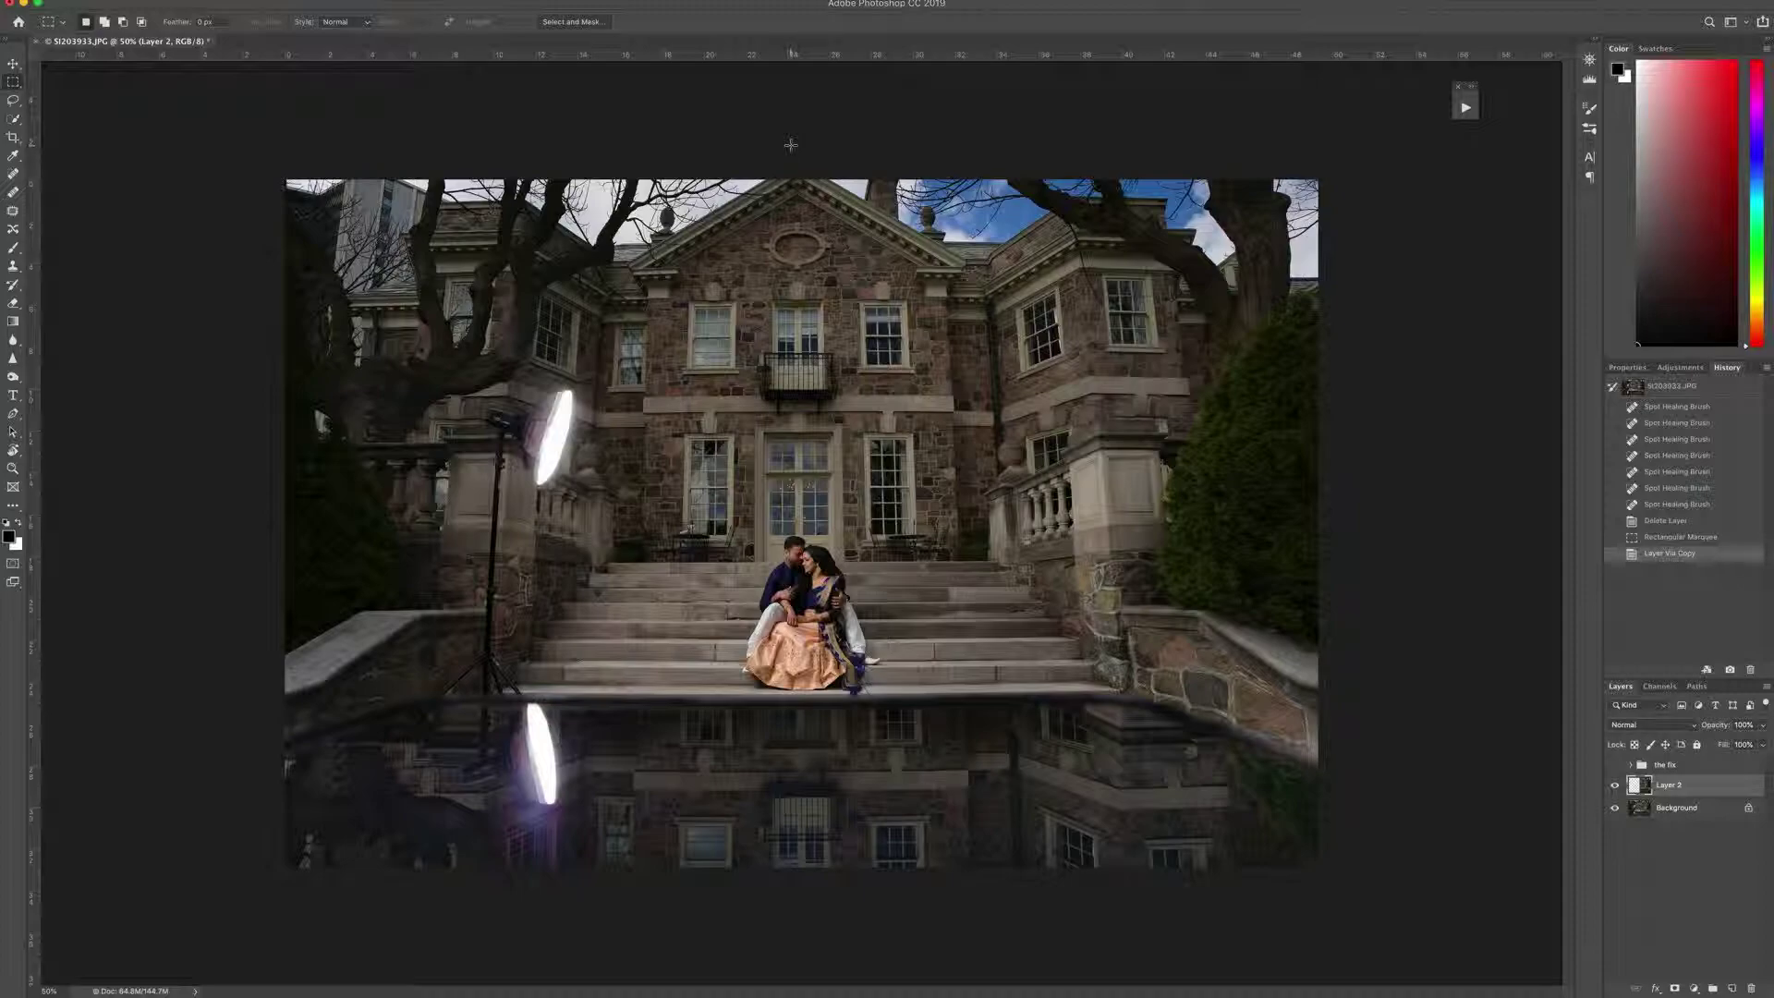
left_click(15, 65)
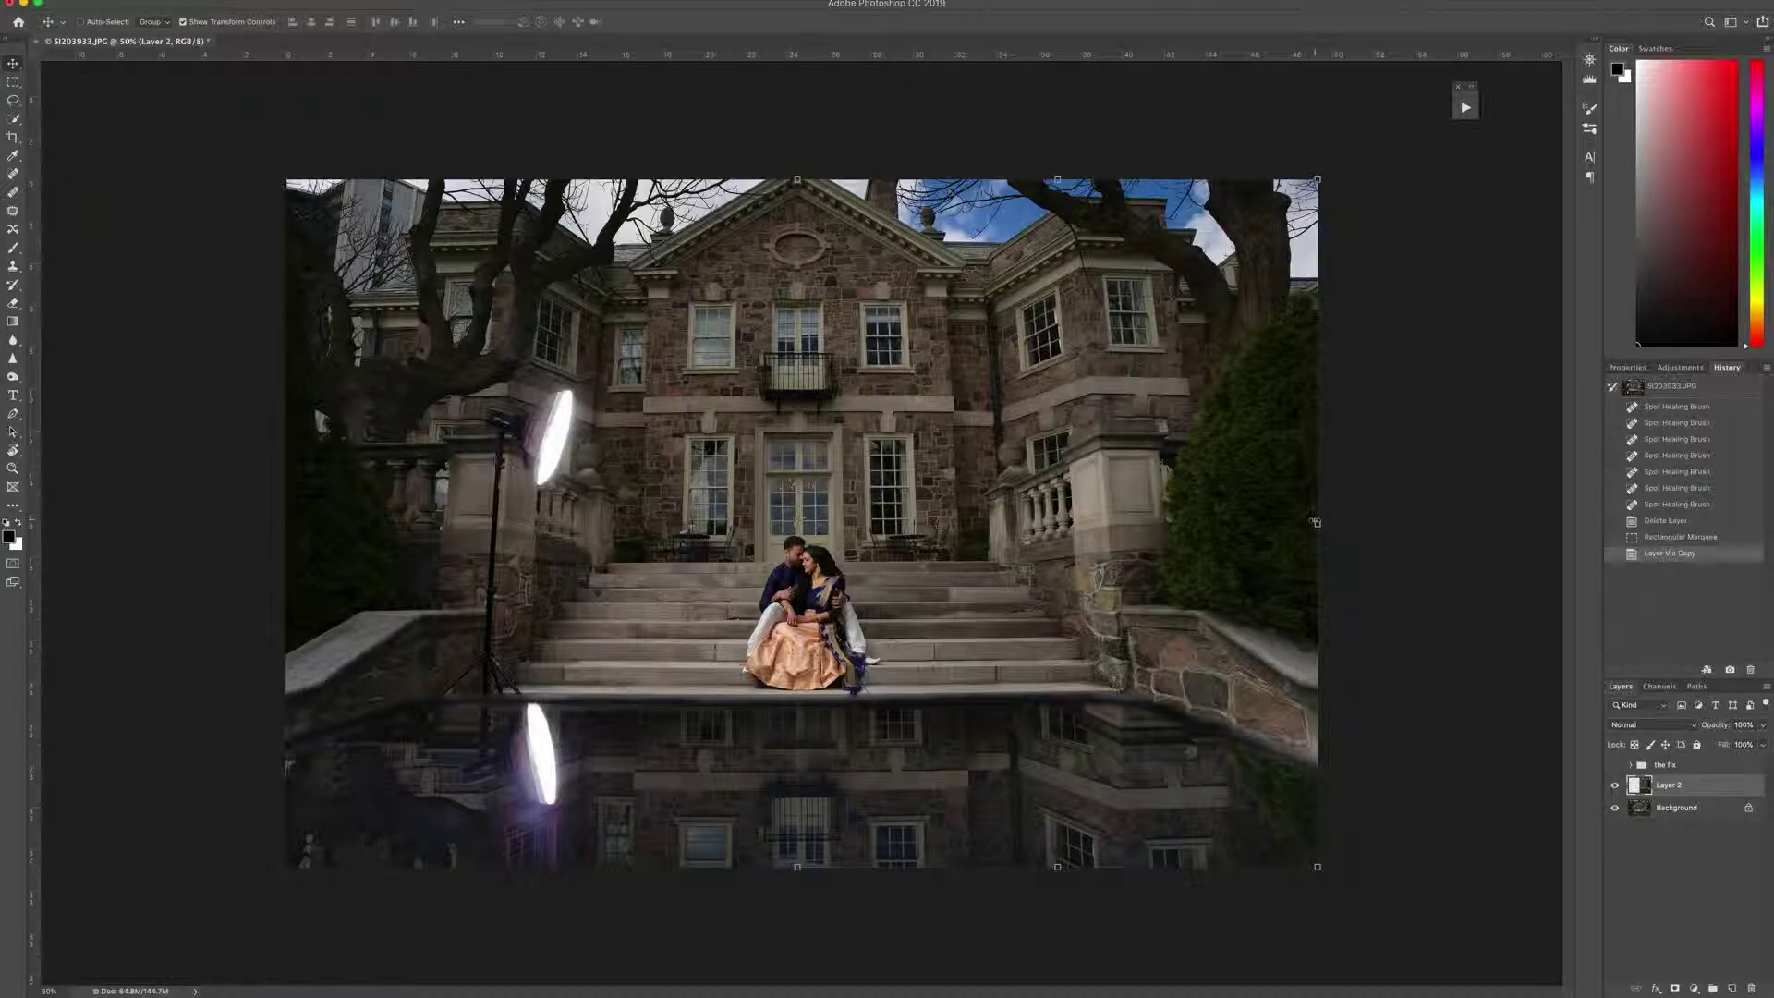
mouse_move(1318, 524)
left_mouse_down()
mouse_move(283, 523)
mouse_move(288, 481)
left_mouse_up()
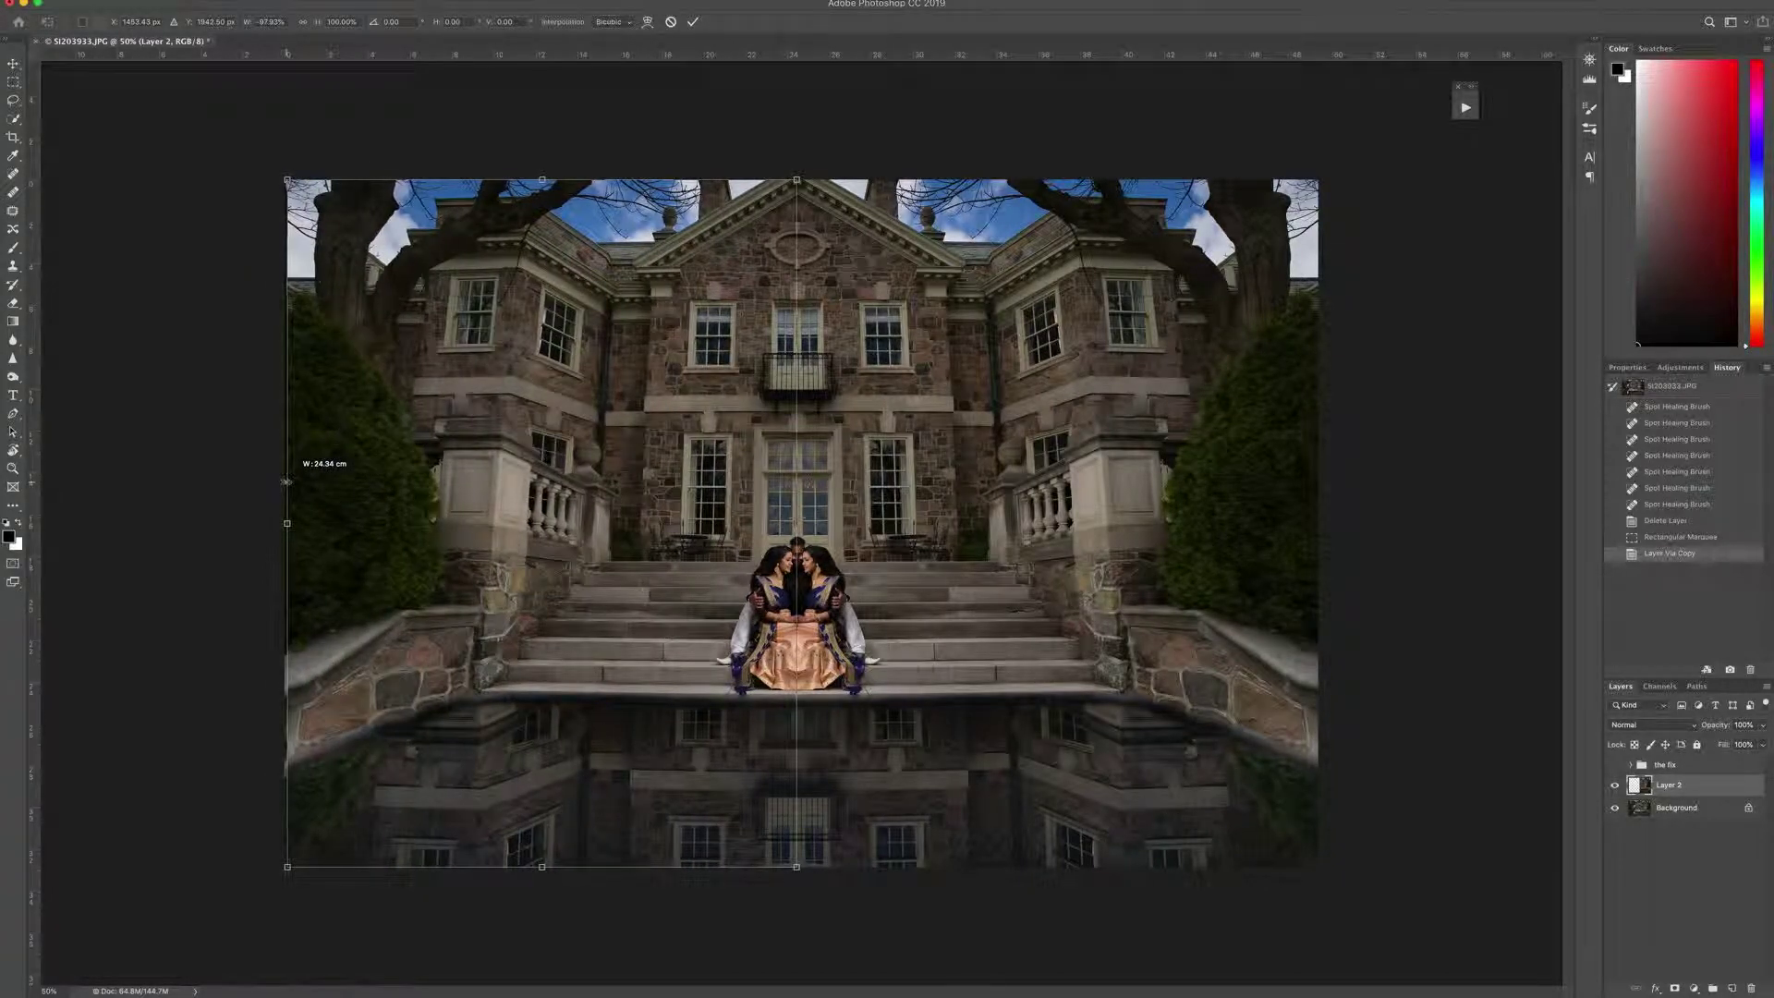
left_click_drag(286, 482, 283, 482)
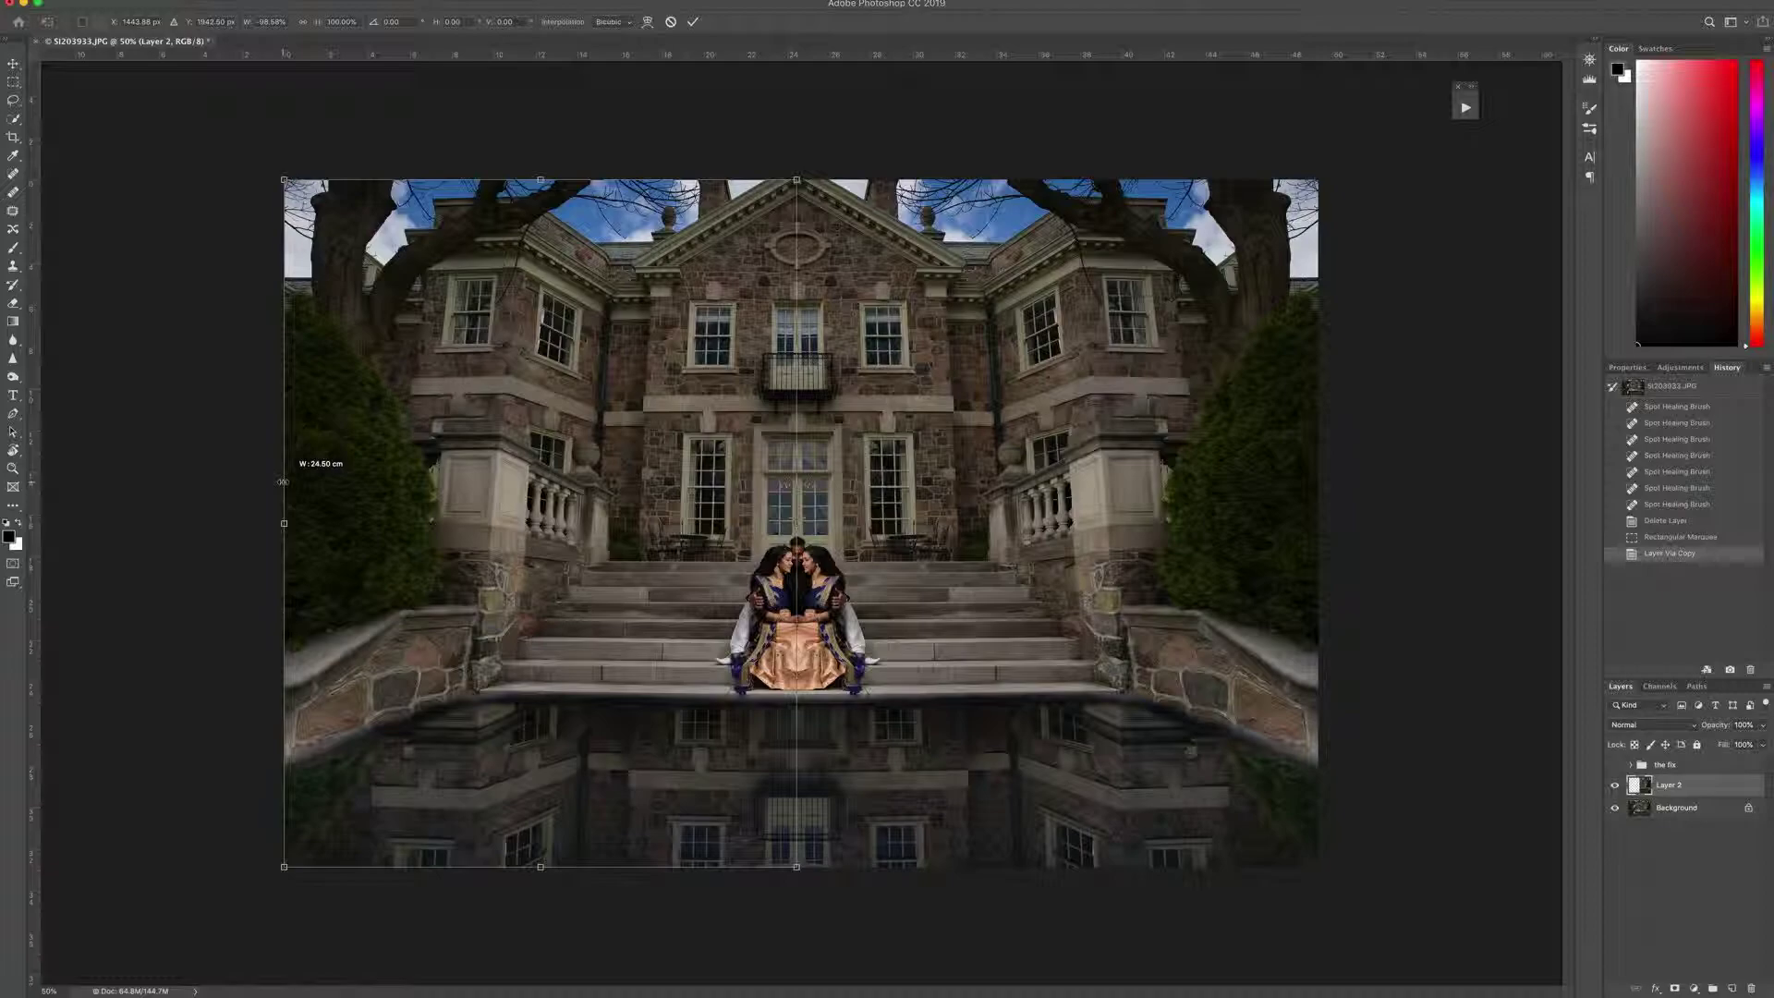
left_click_drag(283, 483, 283, 482)
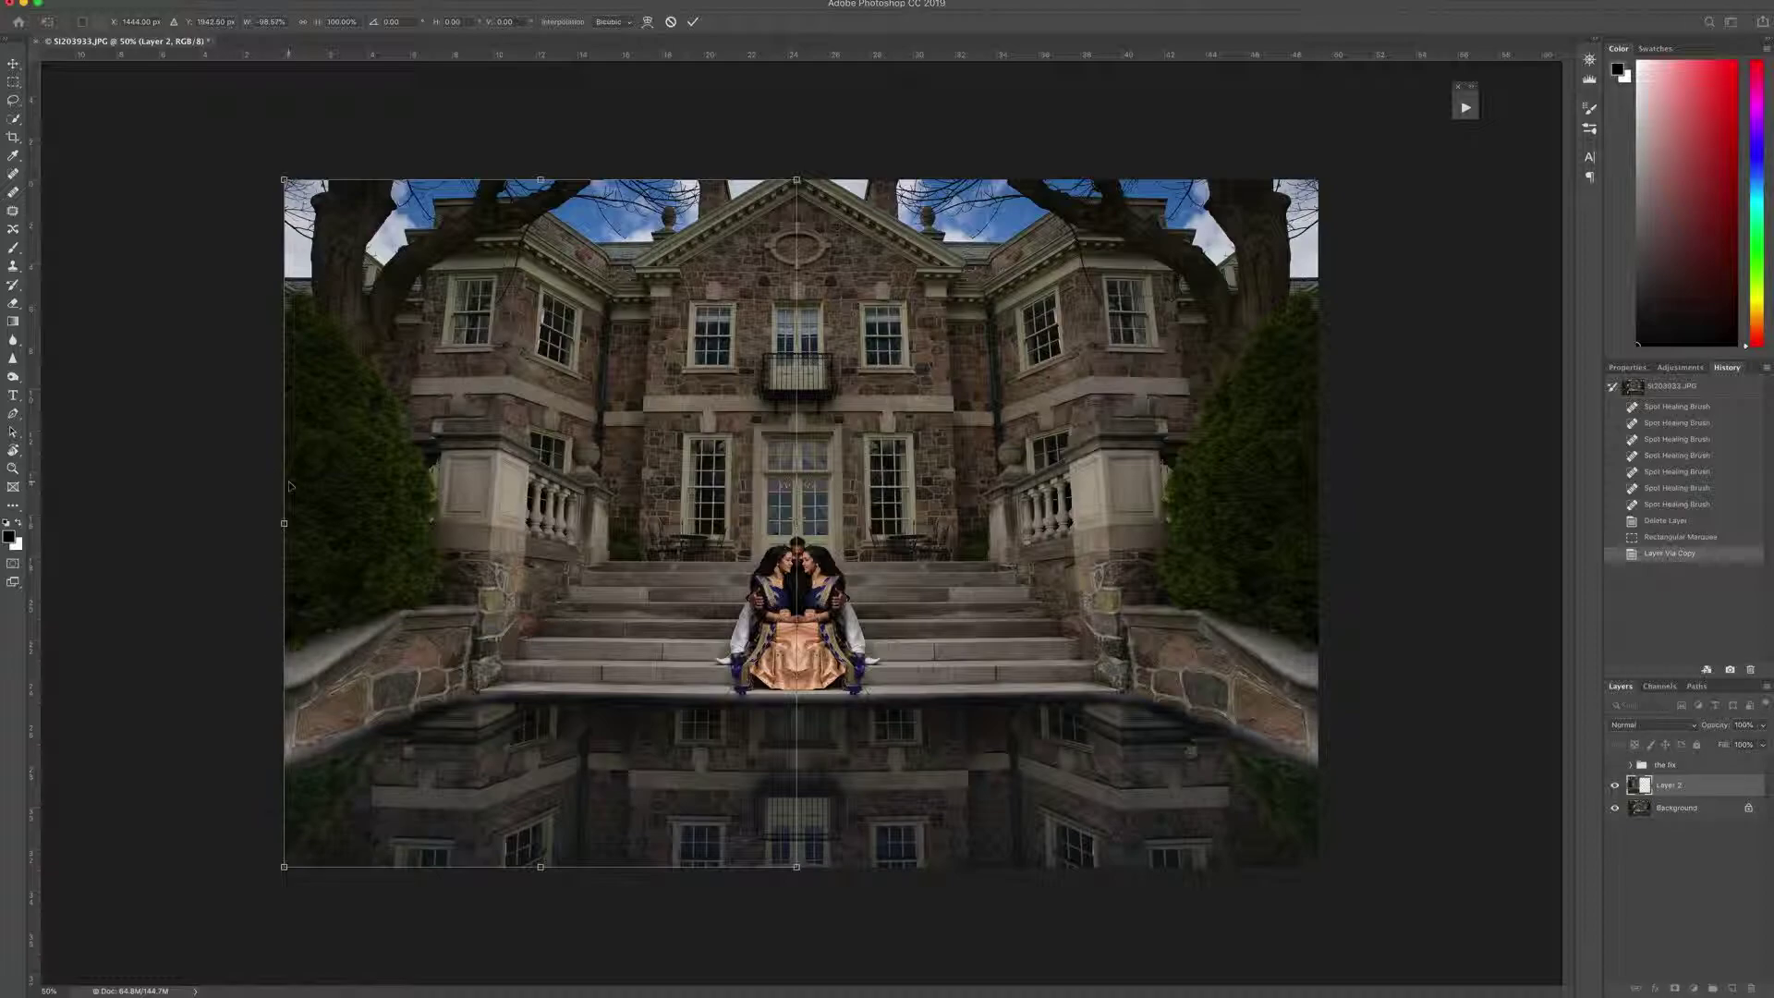
Commit the mirror transform and add a layer mask to the mirrored layer
left_click(692, 23)
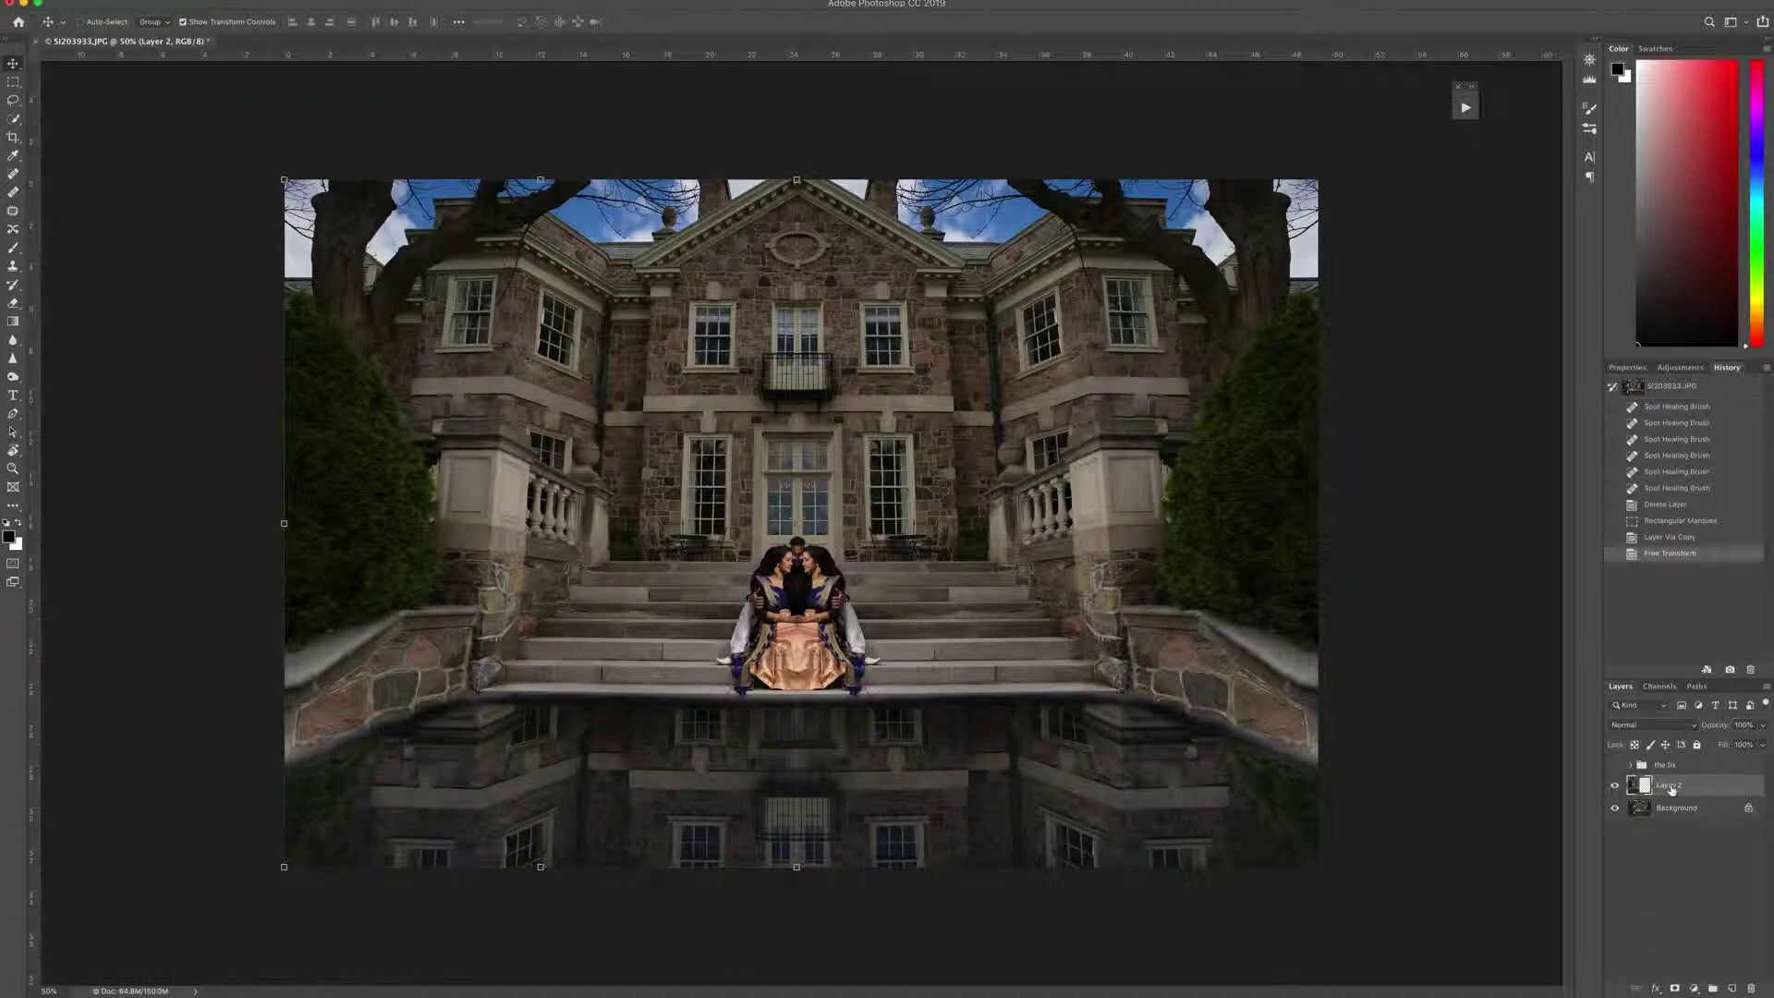
left_click(1674, 988)
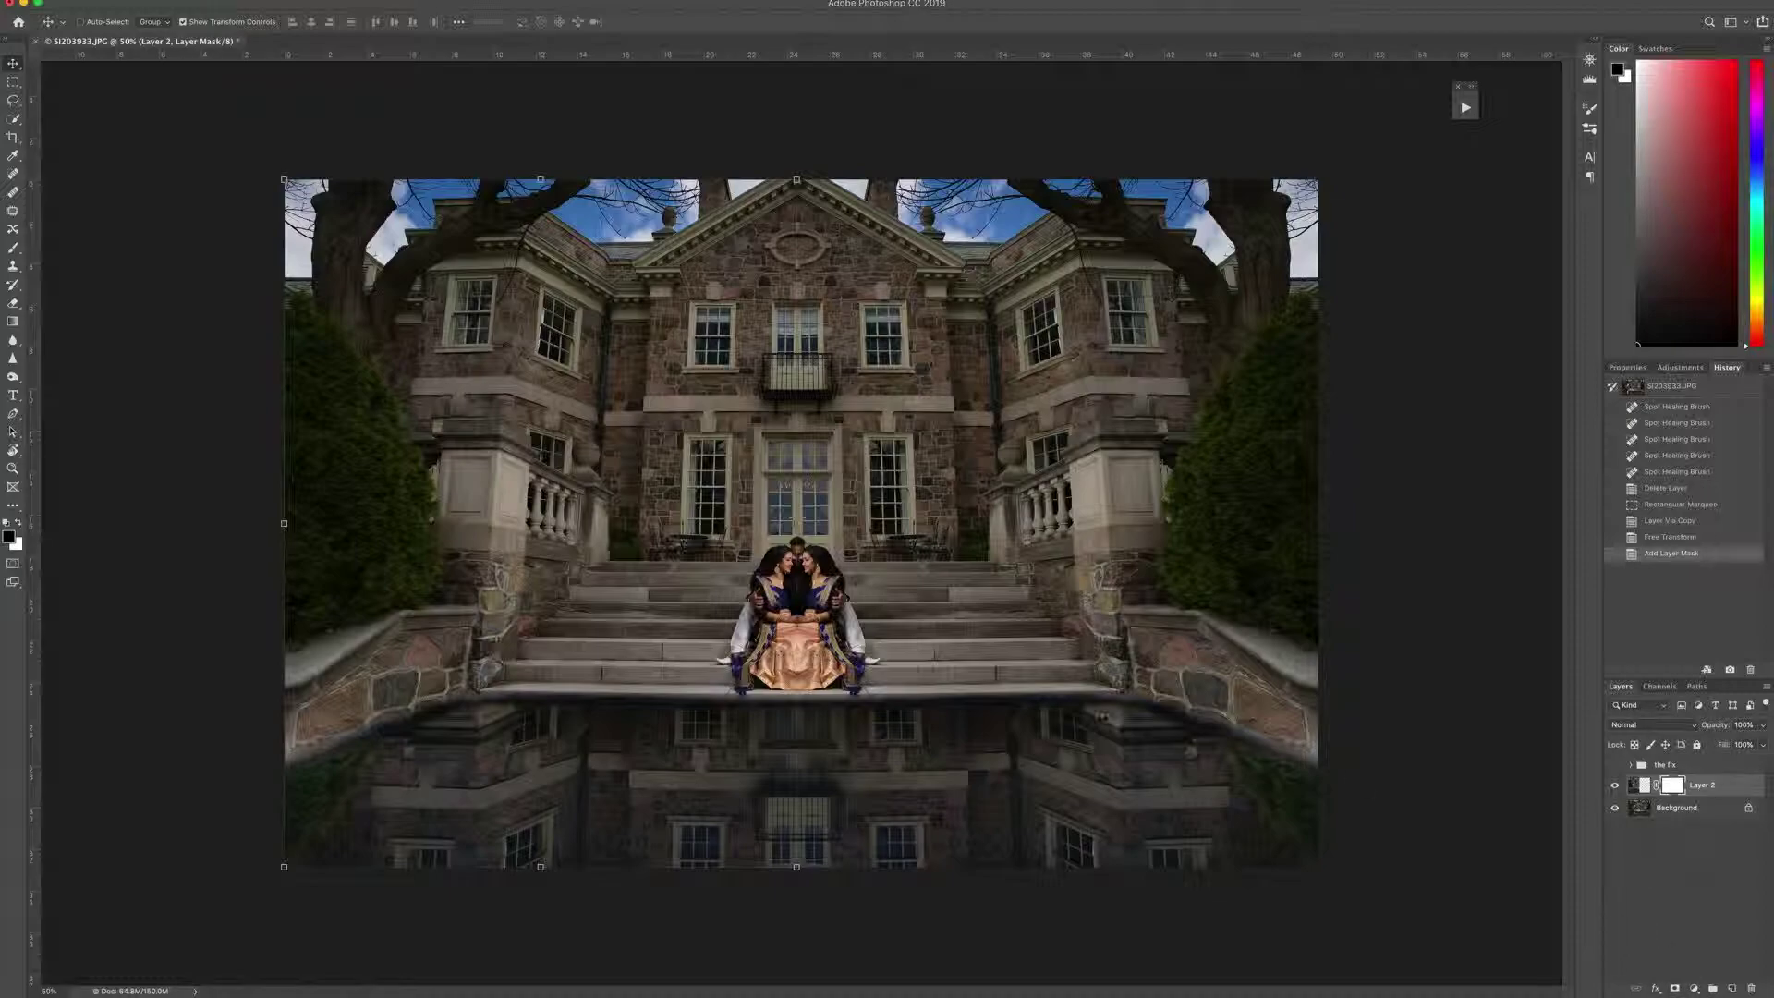
key("b")
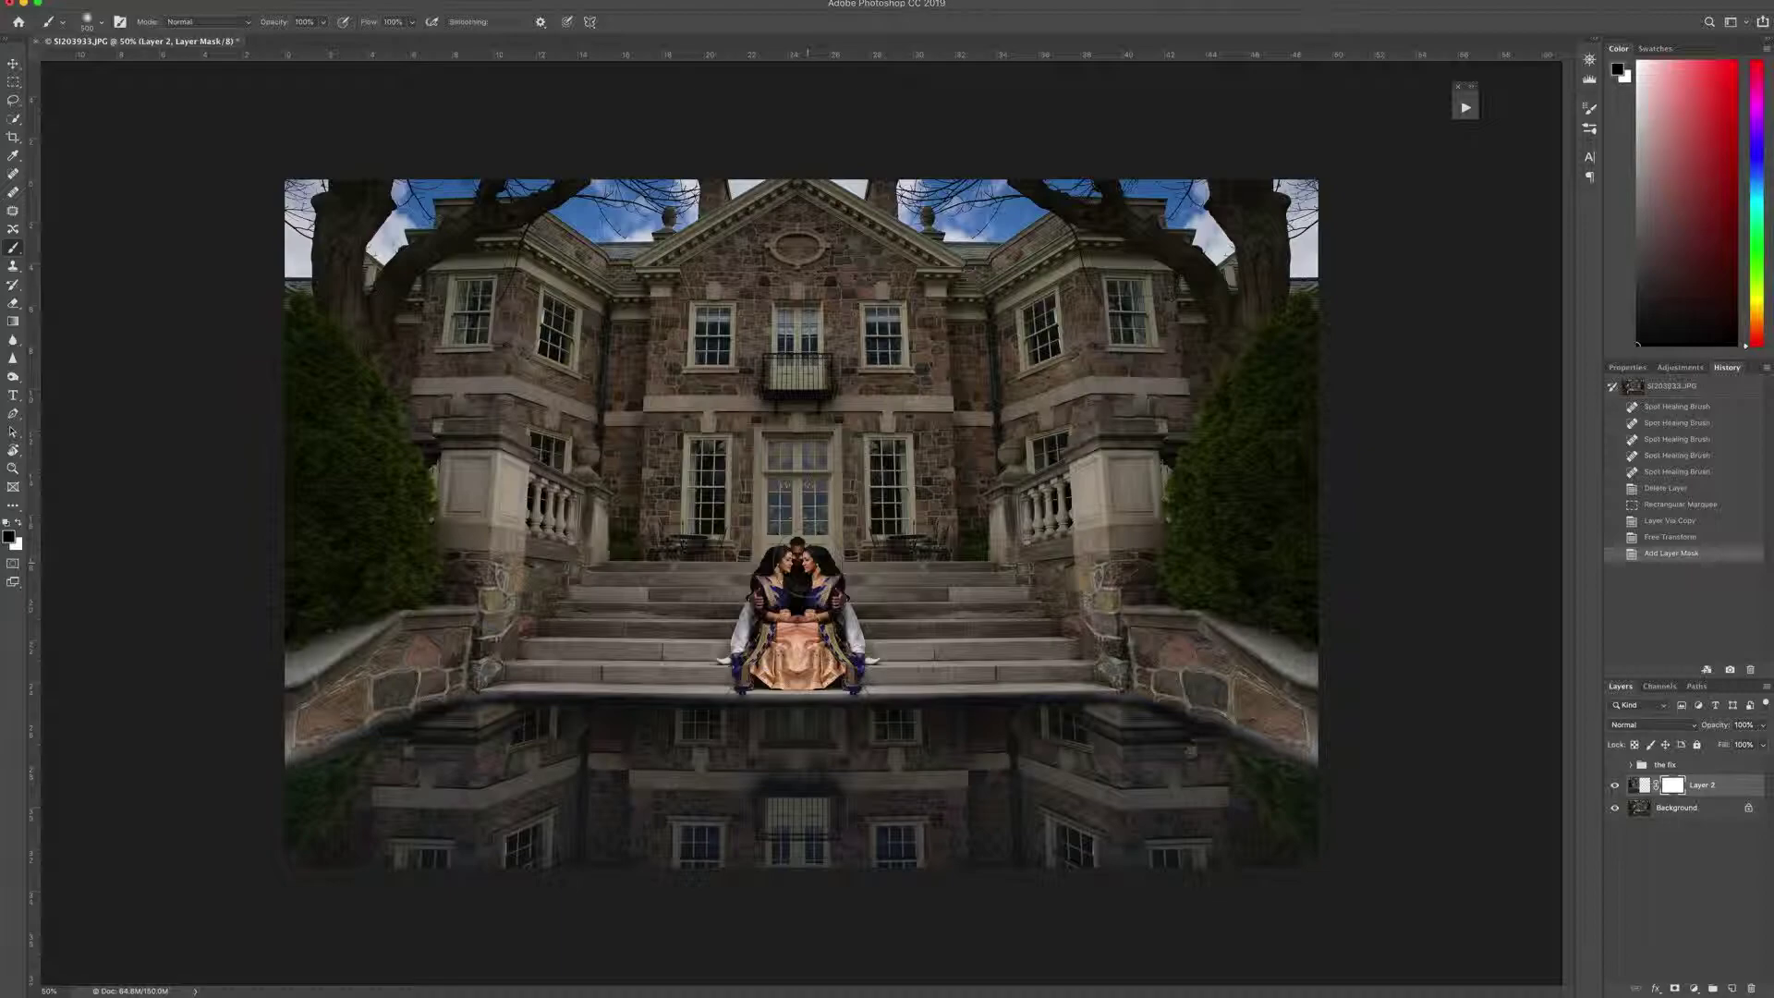
Paint the mask black over the man's head and body, restoring background edges in white
left_click_drag(793, 560, 784, 558)
mouse_move(748, 568)
left_mouse_down()
mouse_move(754, 685)
mouse_move(785, 624)
left_mouse_up()
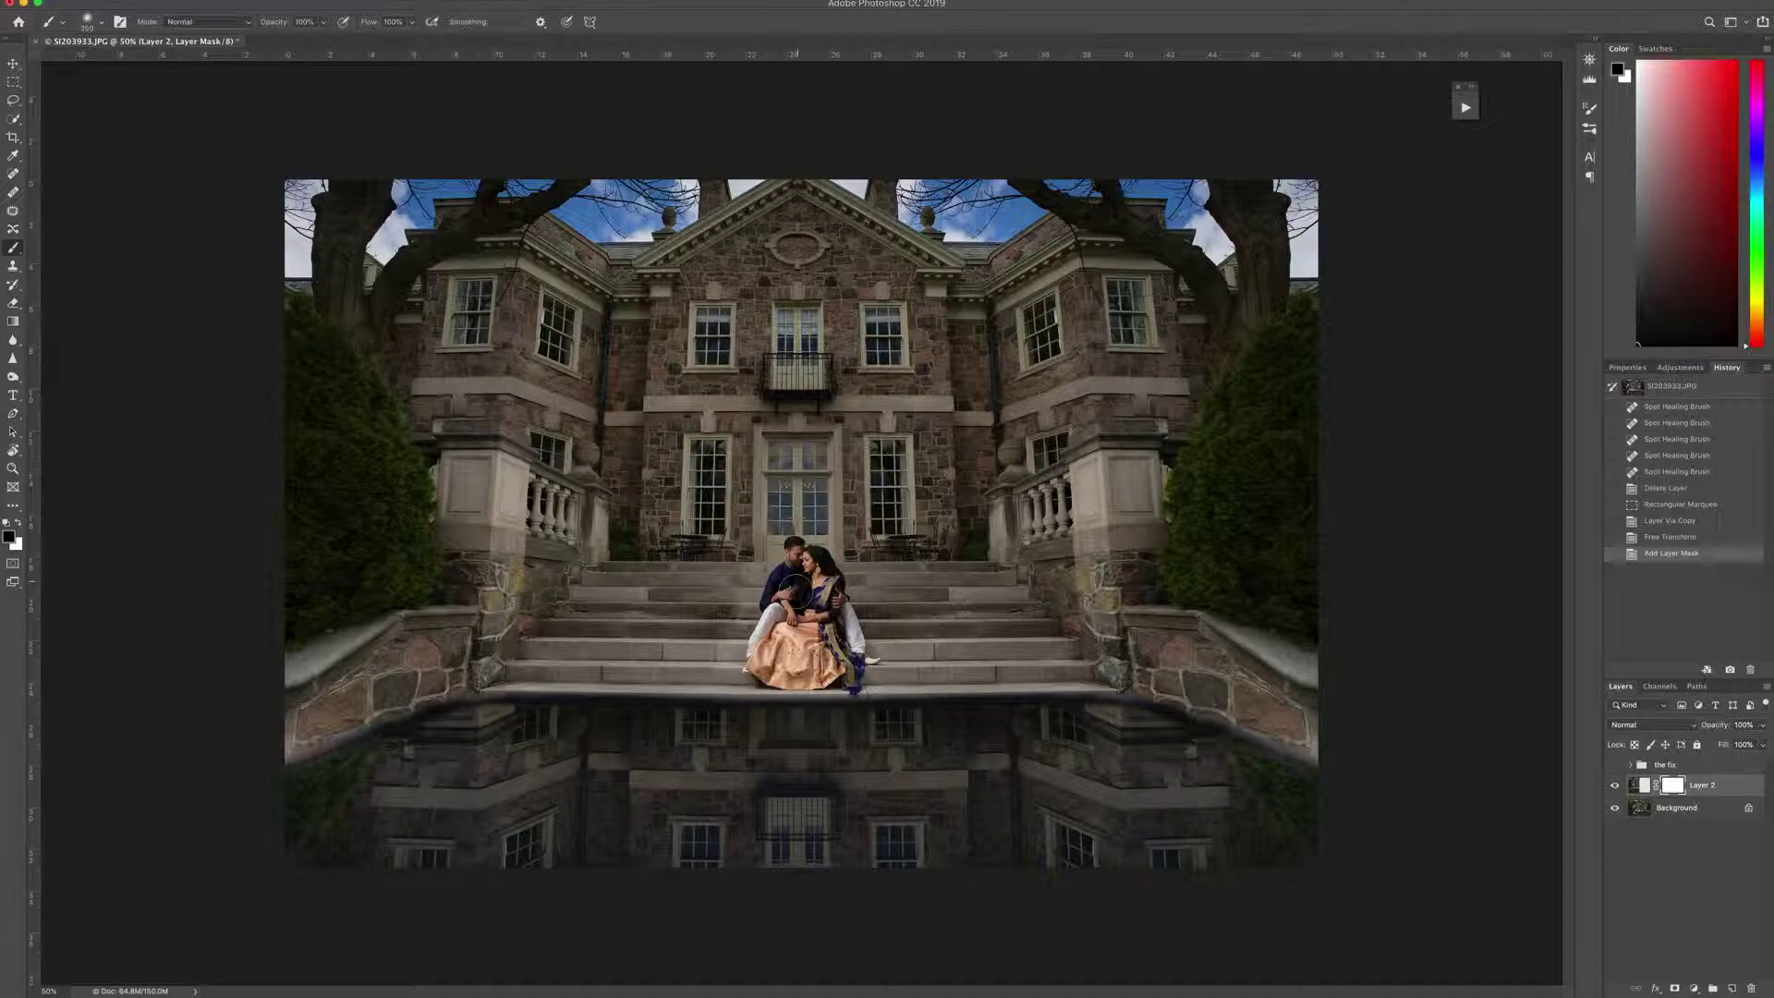
left_click(749, 548)
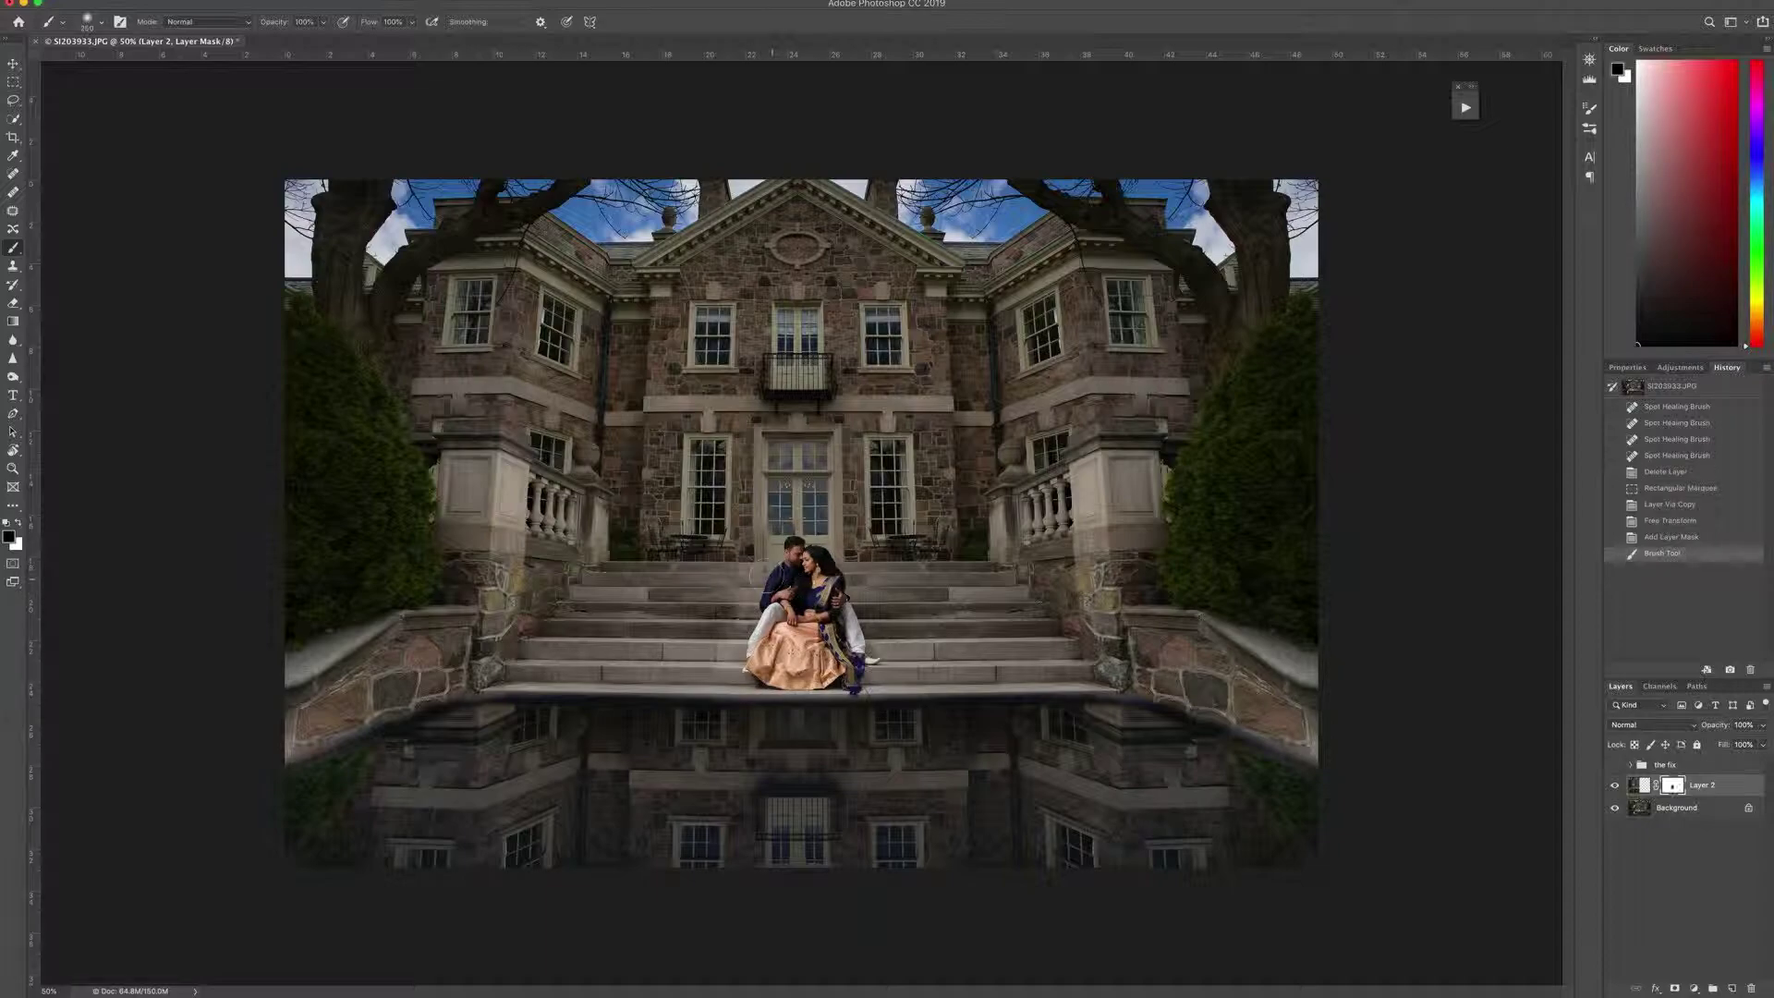
key("x")
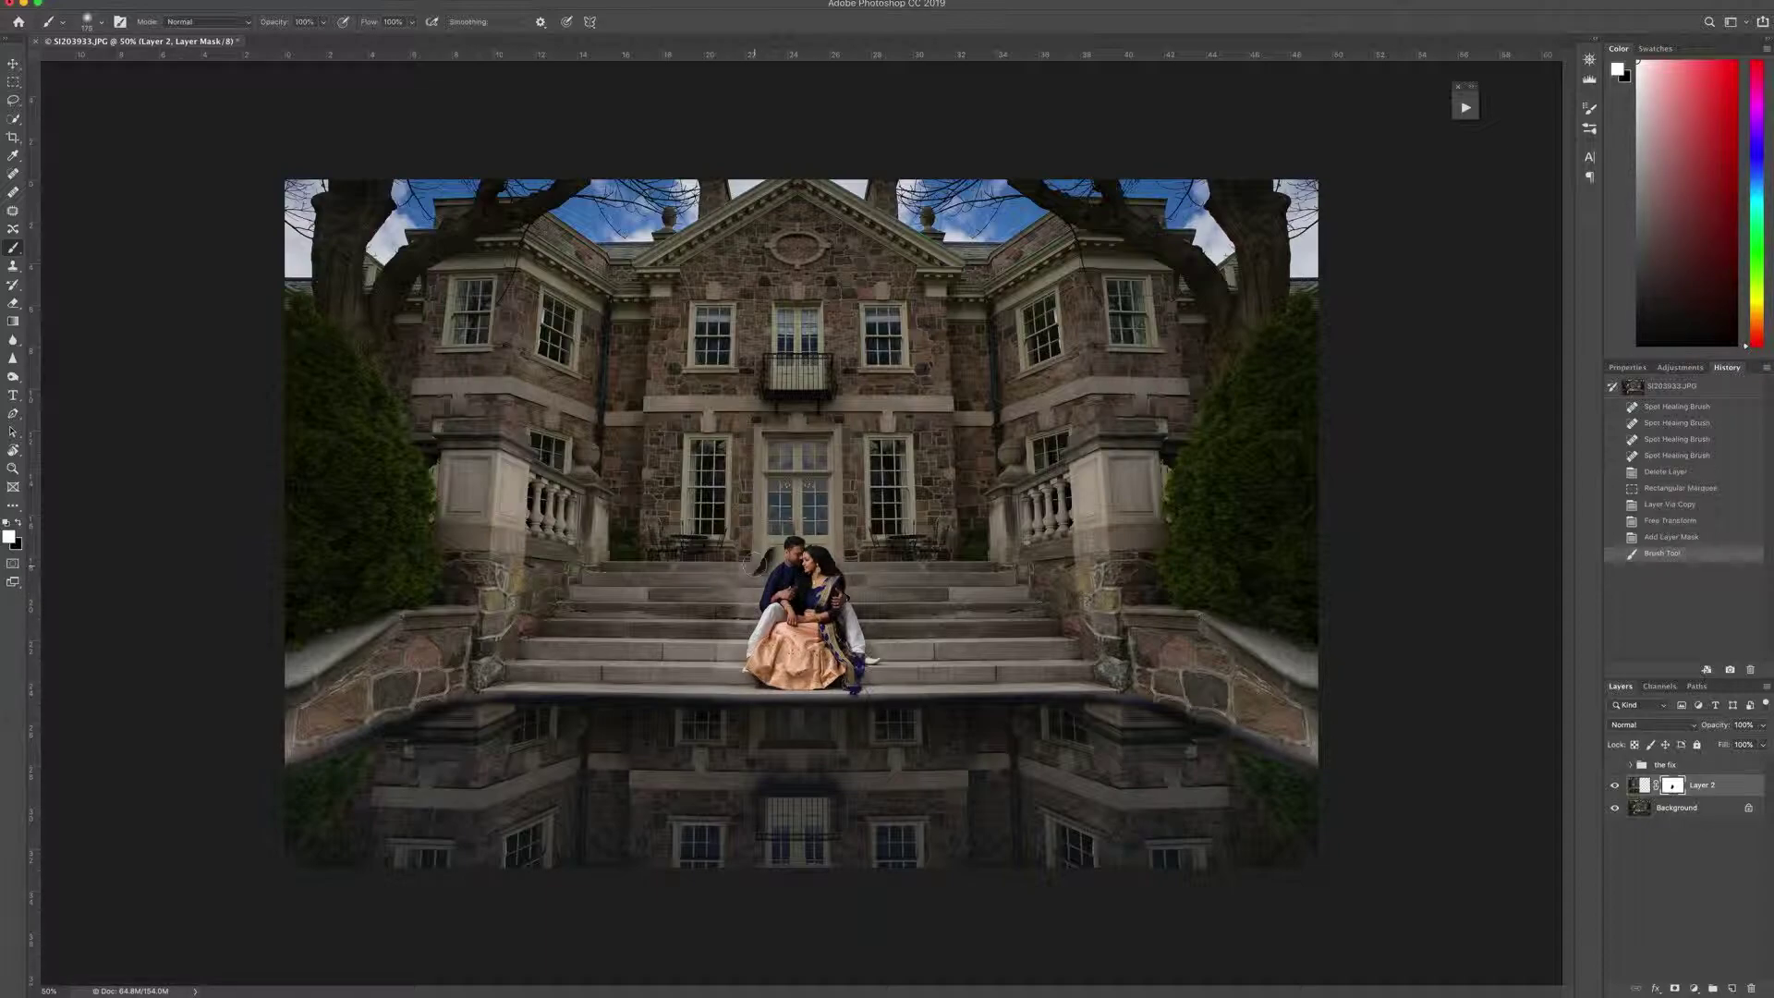
left_click_drag(756, 554, 798, 568)
key("x")
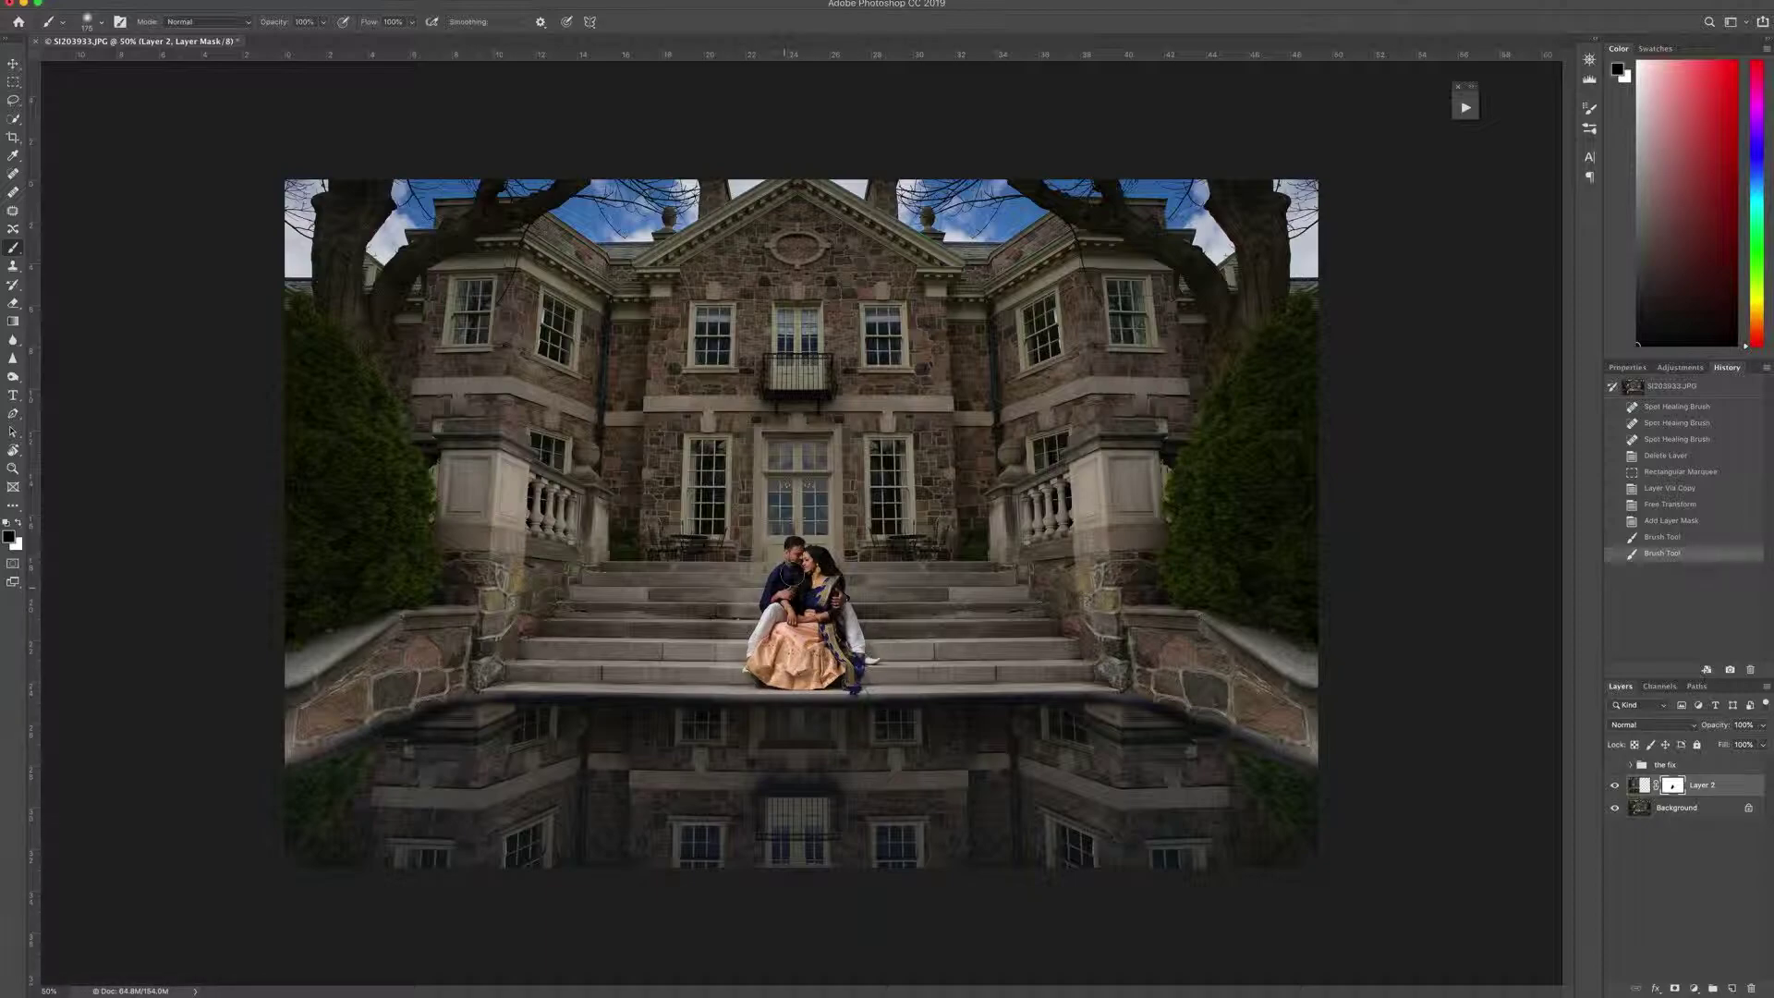
Touch up the mask near the couple and toggle Layer 2 to compare before and after
left_click(831, 633)
left_click(1613, 786)
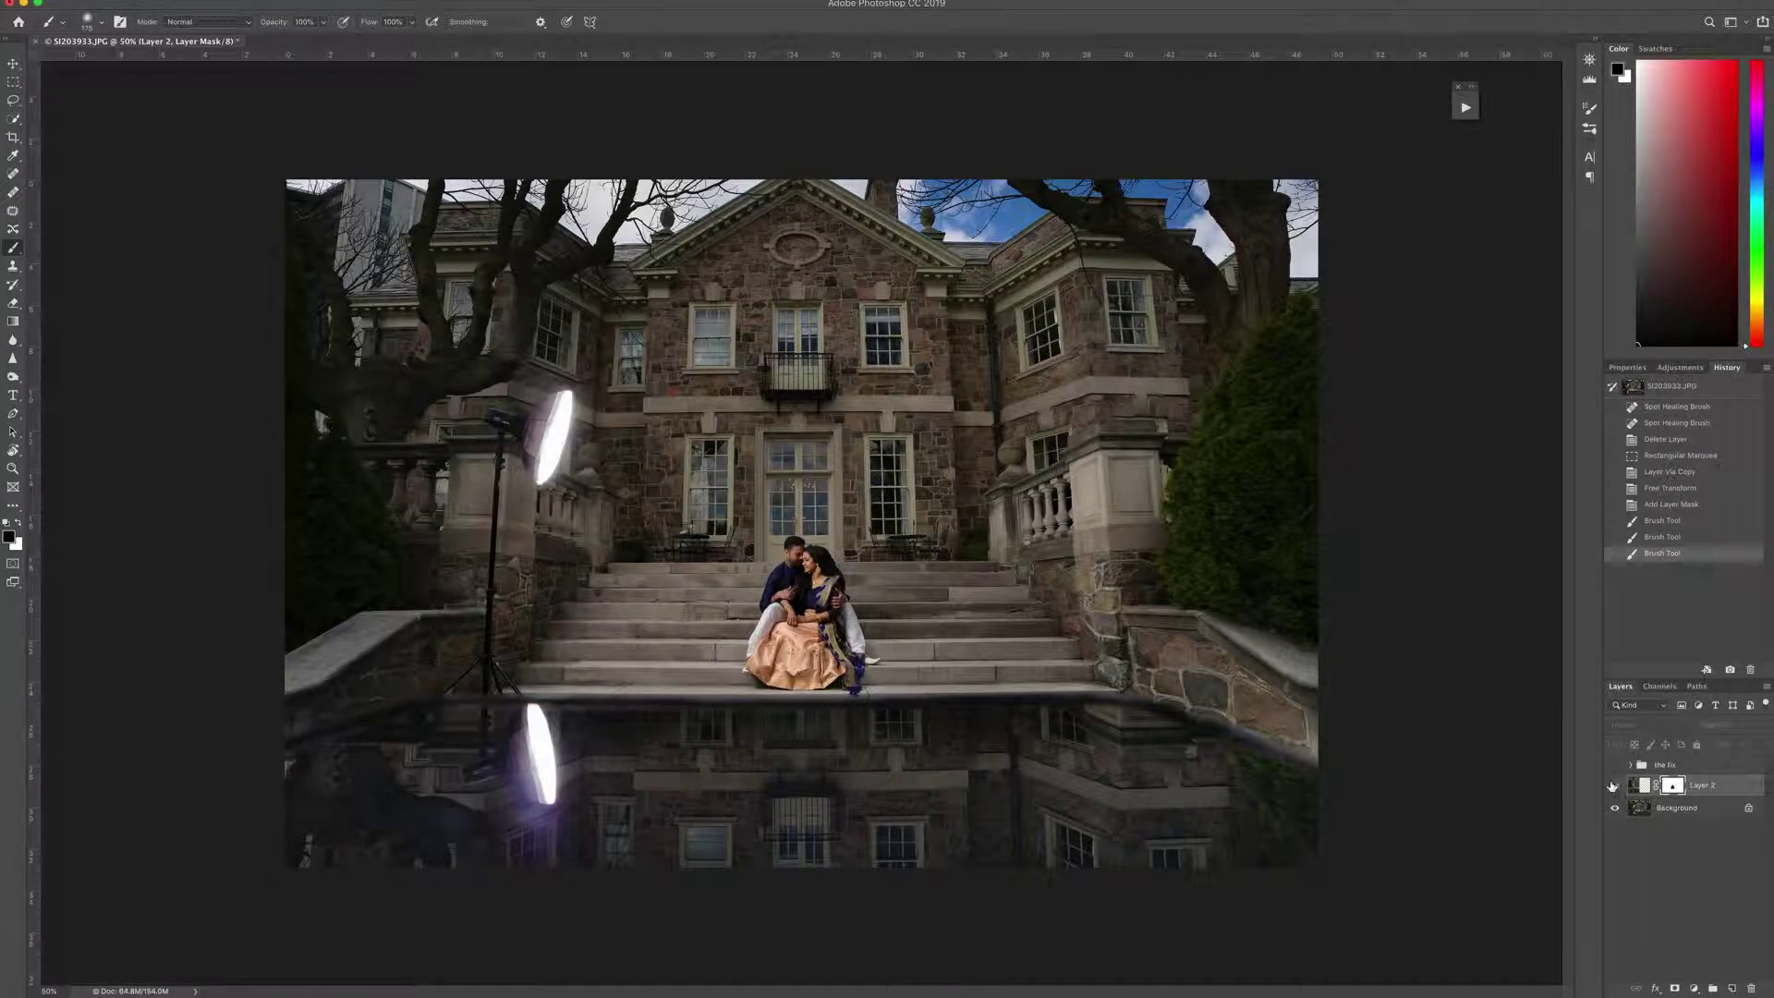
left_click(1614, 786)
left_click(1611, 787)
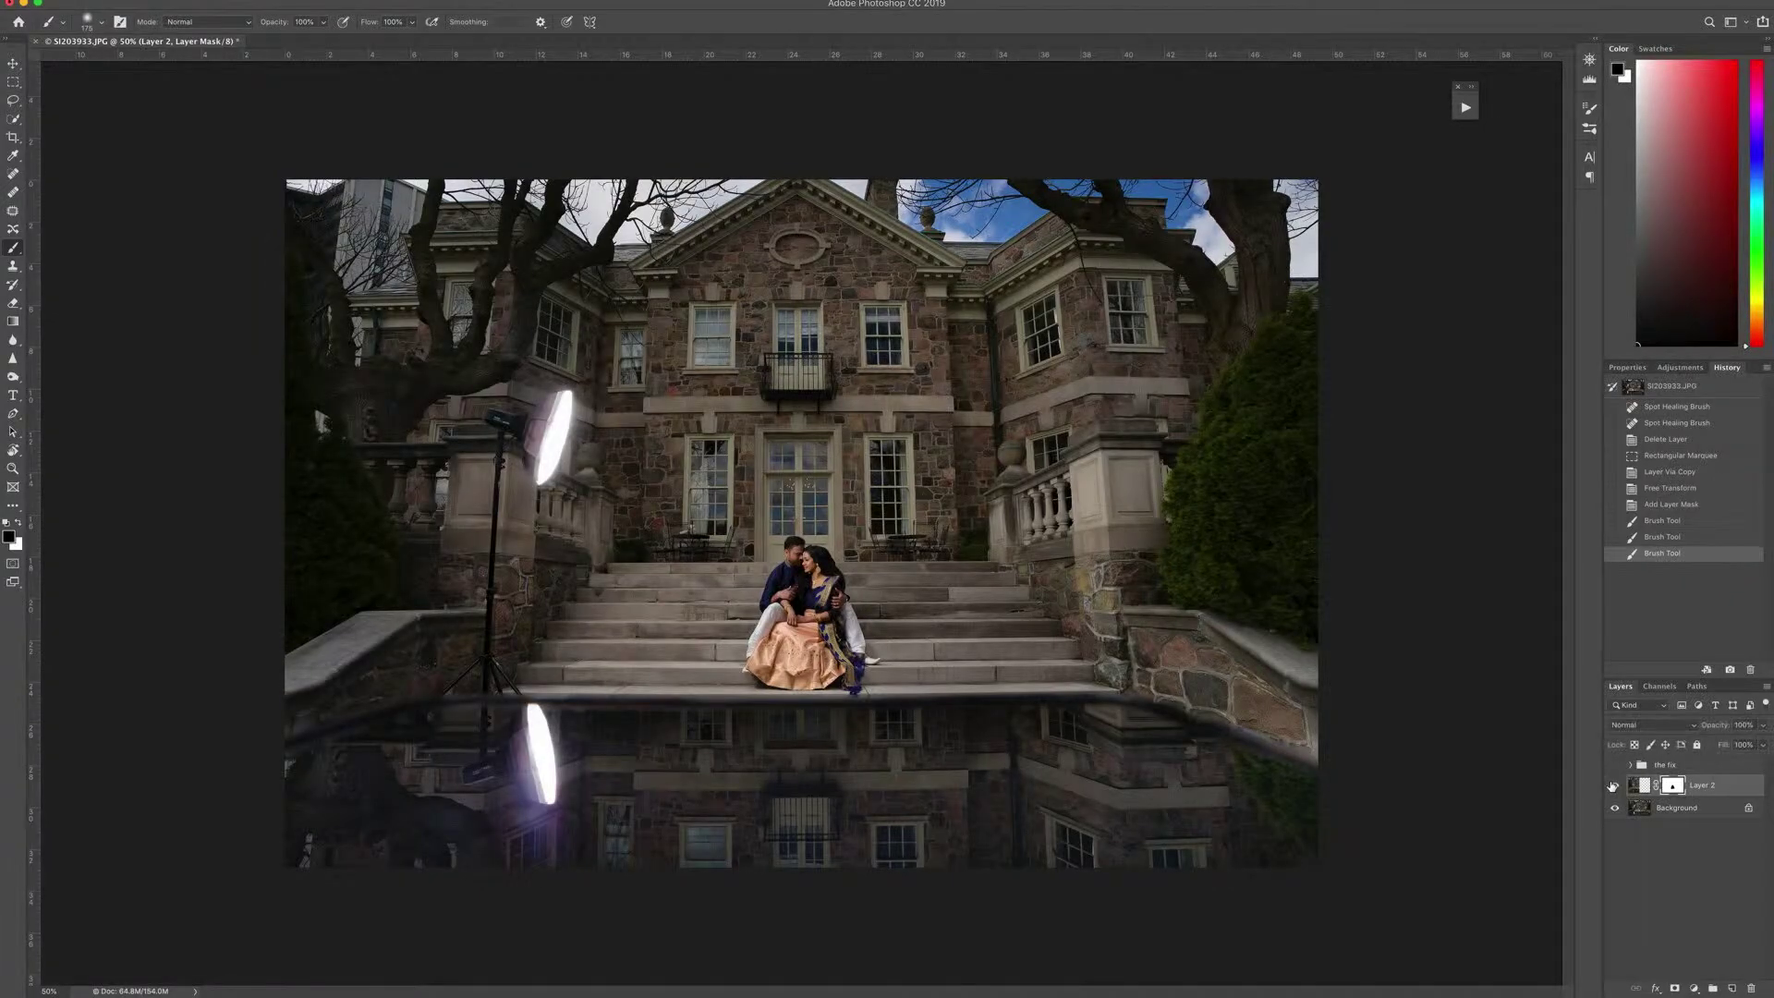